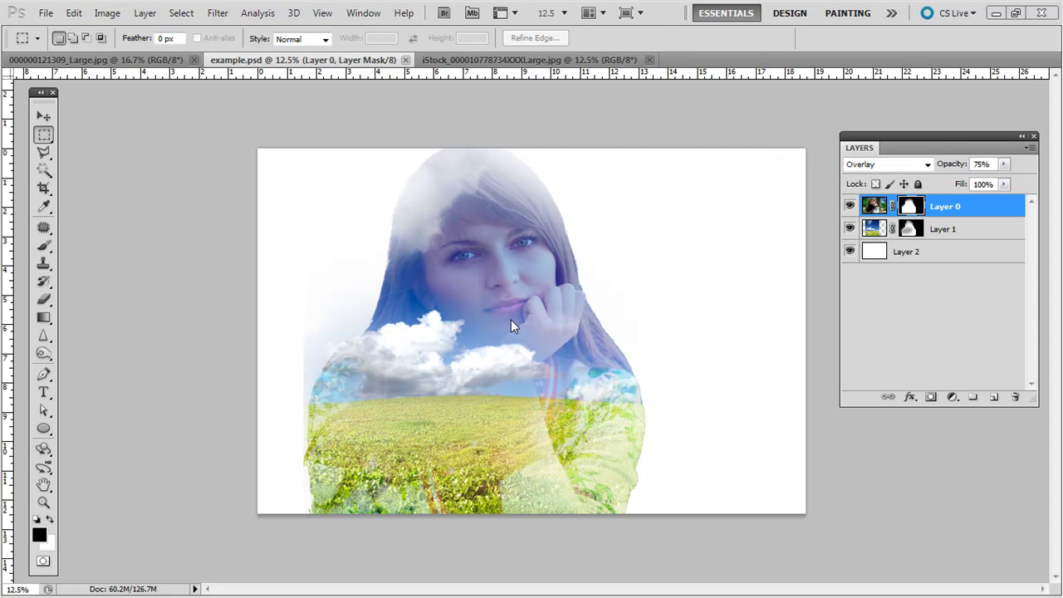
# Bring up the woman's portrait photo from beside the finished double-exposure example
pyautogui.click(547, 61)
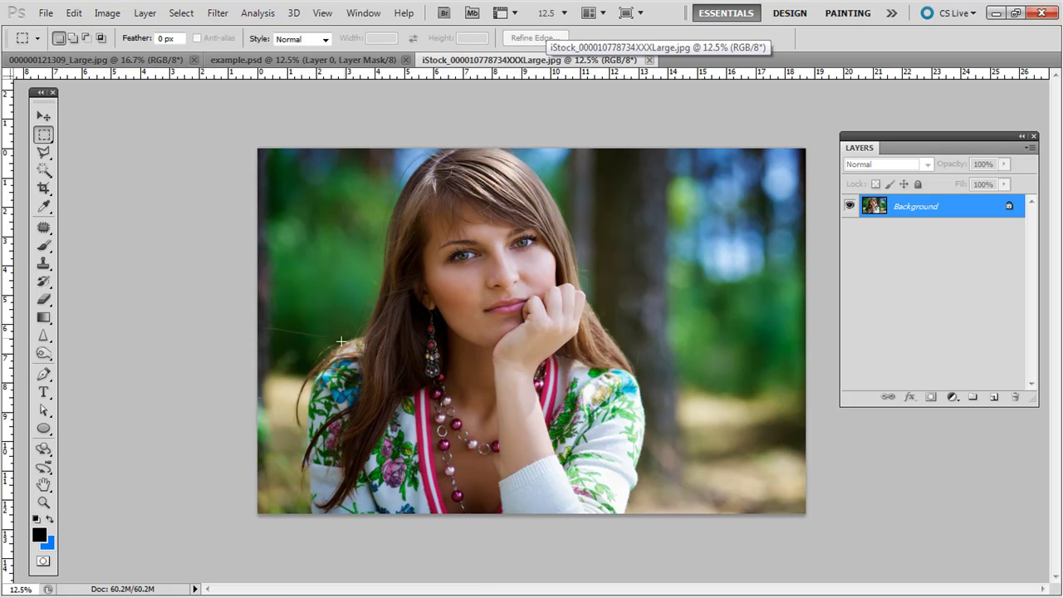
# Select the entire sky-and-field photo with the Rectangular Marquee, copy it, and return to the portrait
pyautogui.click(121, 64)
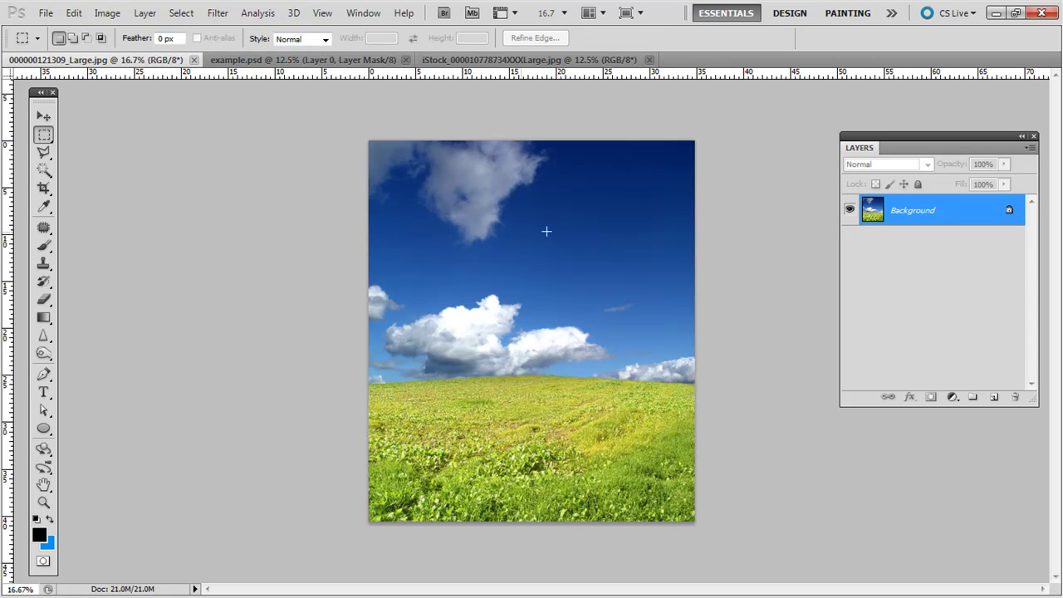
pyautogui.rightClick(45, 137)
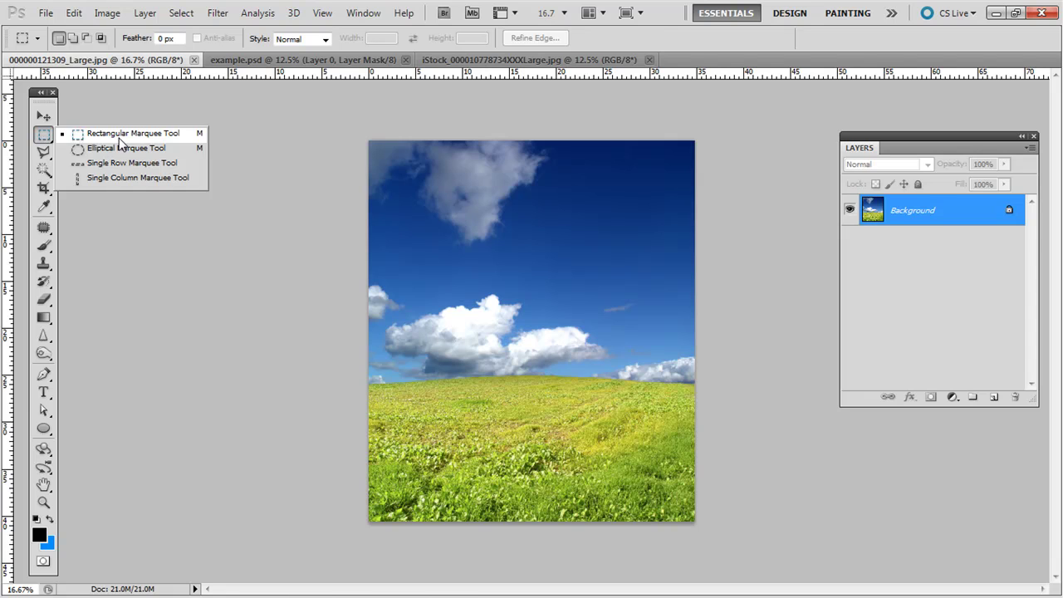
pyautogui.click(119, 137)
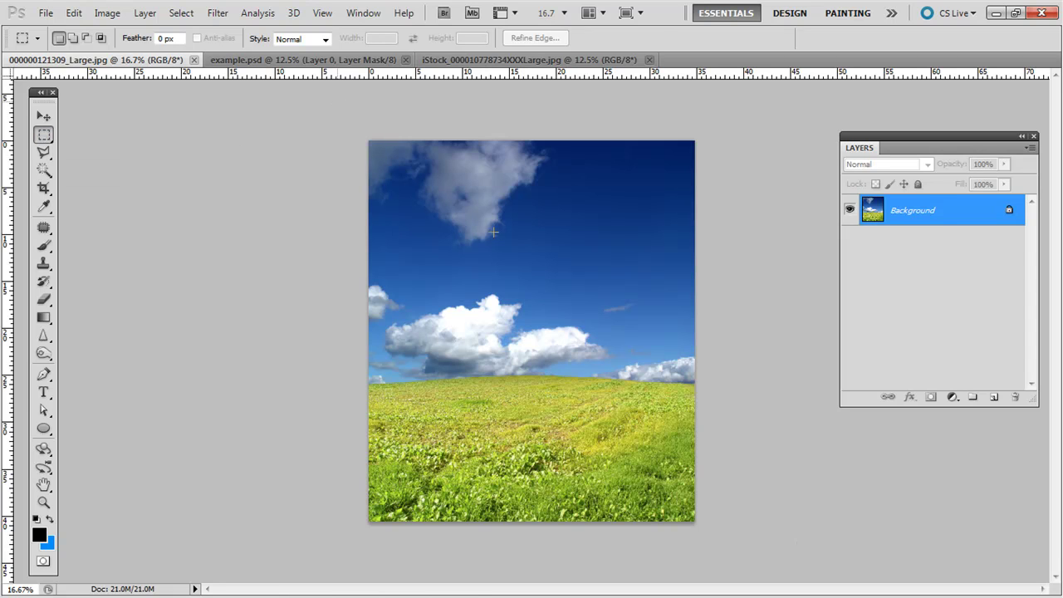
pyautogui.hotkey('ctrl', 'a')
pyautogui.click(548, 248)
pyautogui.hotkey('ctrl', 'a')
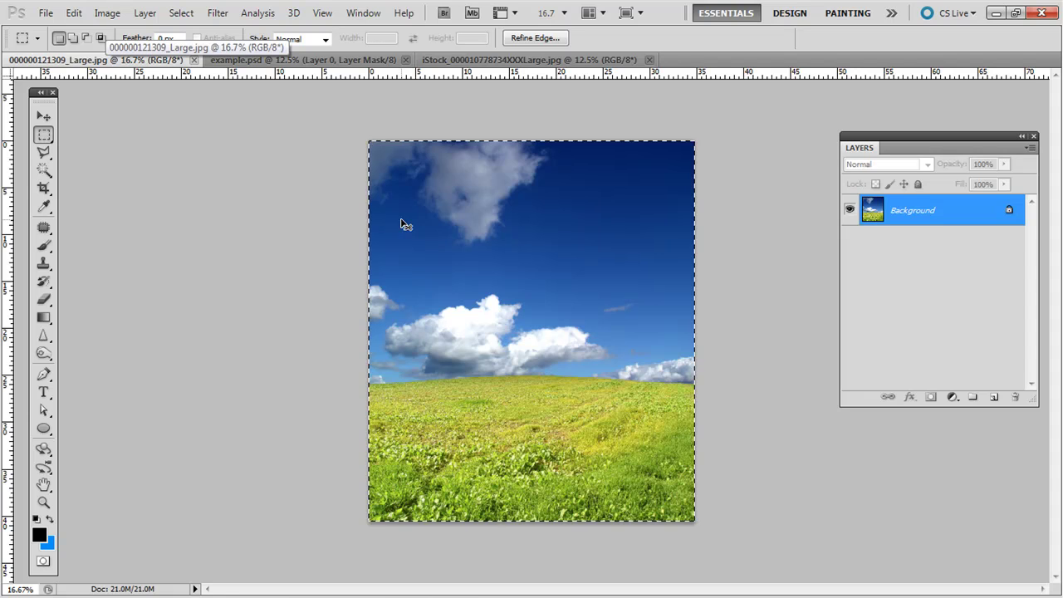
pyautogui.click(519, 60)
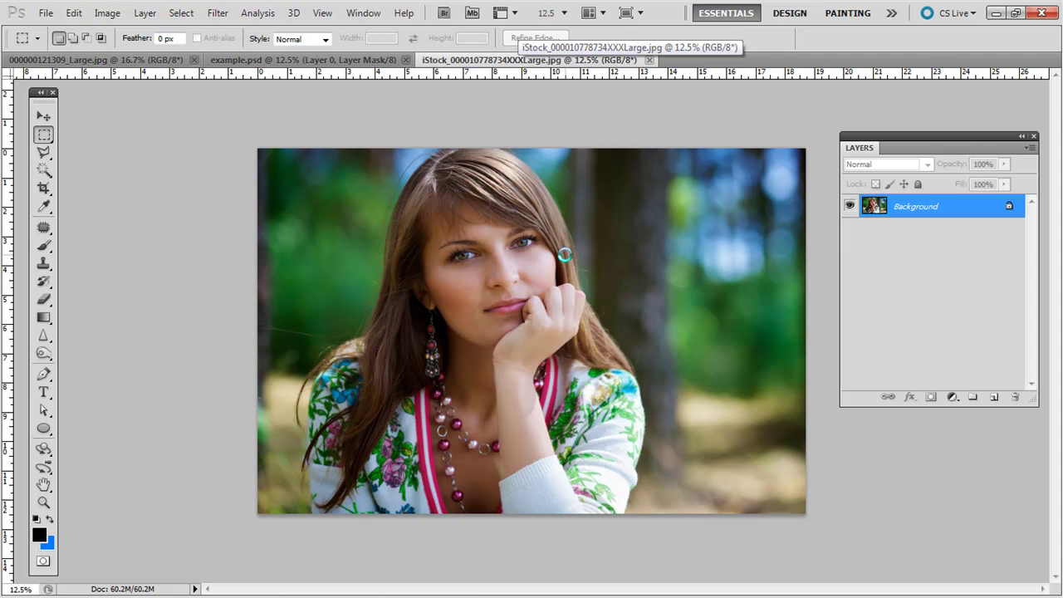
# Paste the sky-and-field image onto the portrait and move it up over the face
pyautogui.hotkey('ctrl', 'v')
pyautogui.click(45, 117)
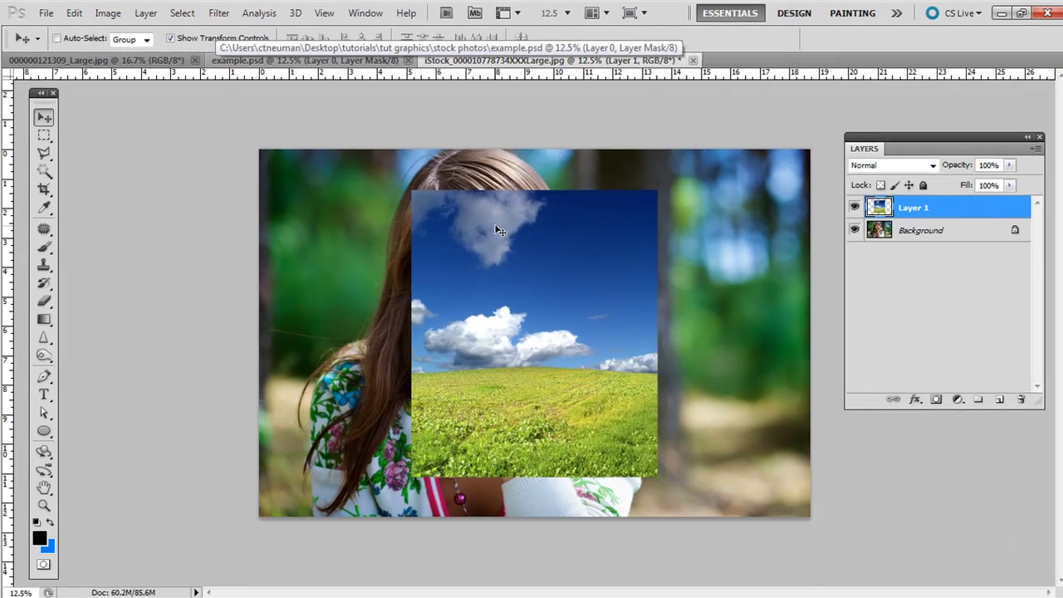
pyautogui.moveTo(486, 230); pyautogui.dragTo(399, 179)
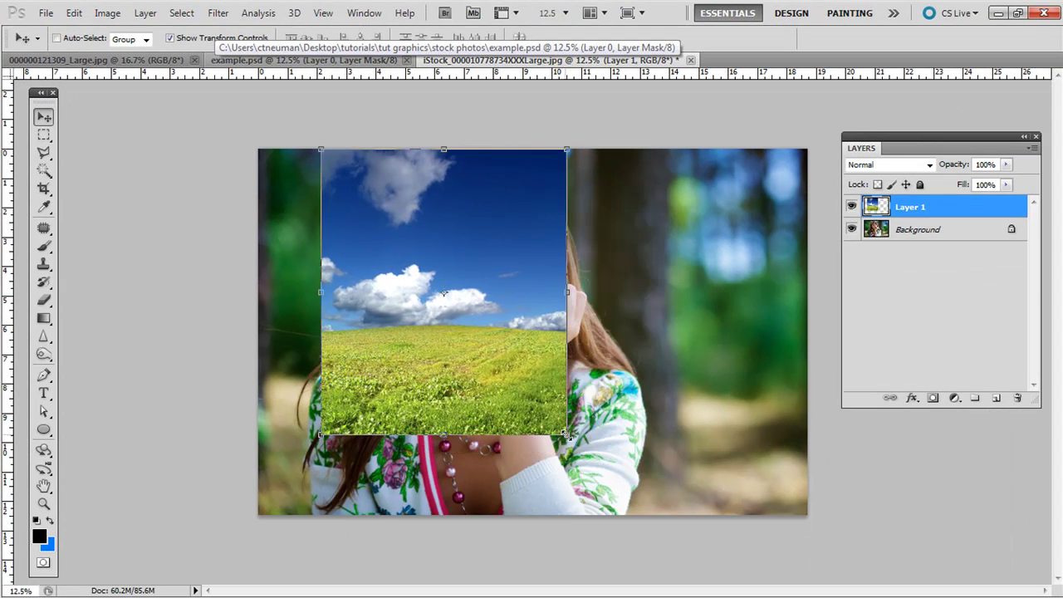
# Scale the sky layer to about 138%, set Layer 1 opacity to 71%, and position it over the face
pyautogui.hotkey('ctrl', 't')
pyautogui.moveTo(646, 484)
pyautogui.mouseDown()
pyautogui.moveTo(669, 503)
pyautogui.moveTo(653, 495)
pyautogui.mouseUp()
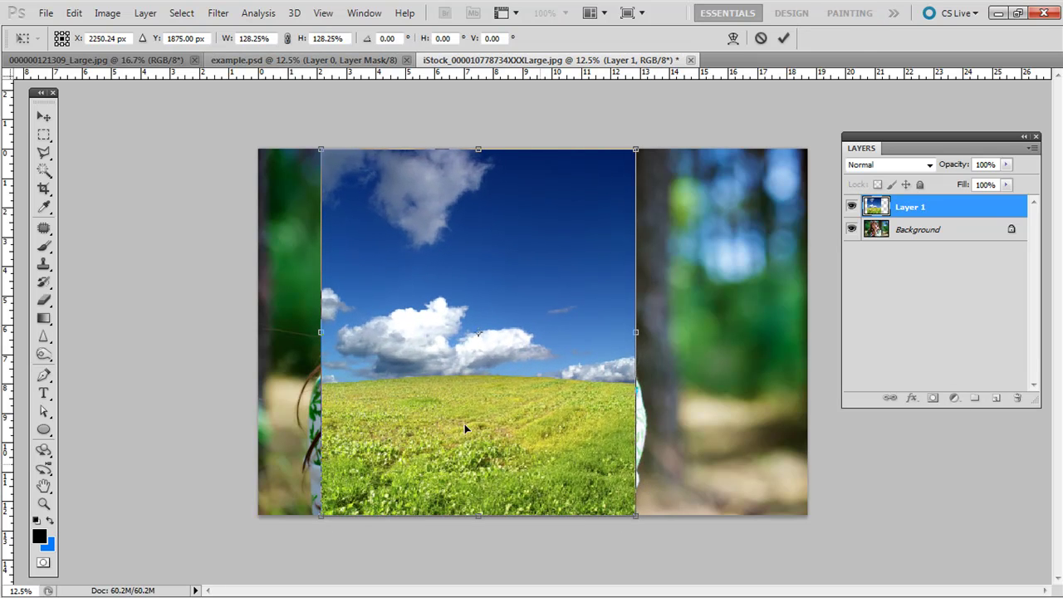
pyautogui.moveTo(410, 327); pyautogui.dragTo(402, 327)
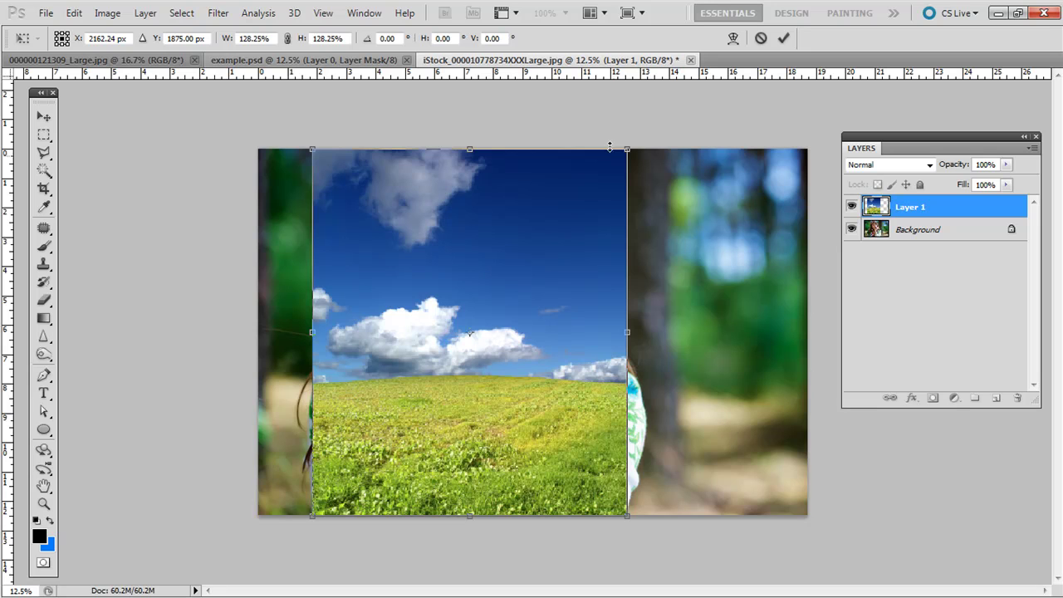
pyautogui.moveTo(630, 151); pyautogui.dragTo(661, 128)
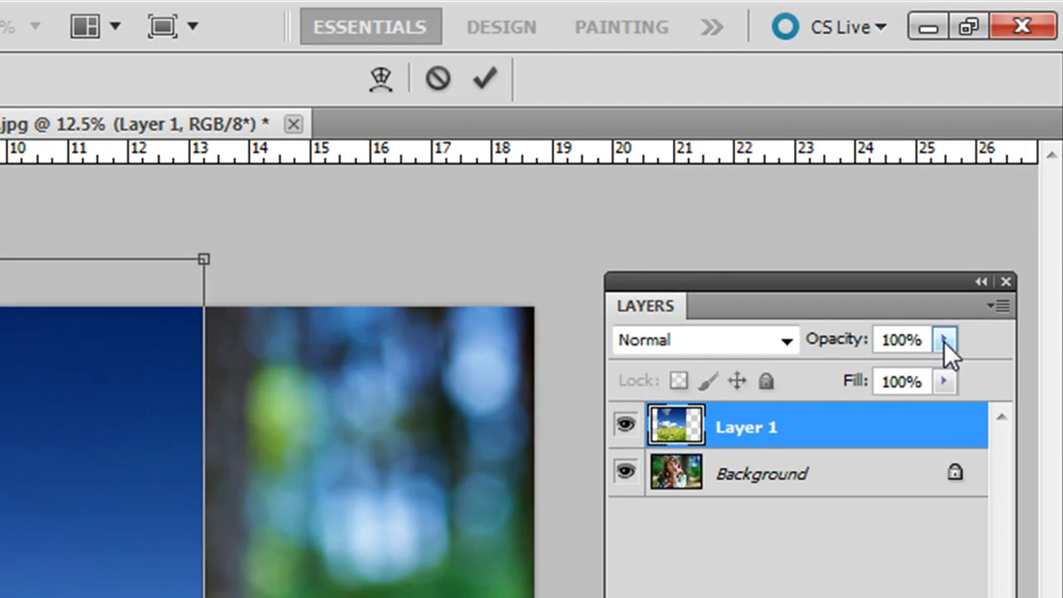
pyautogui.click(1005, 165)
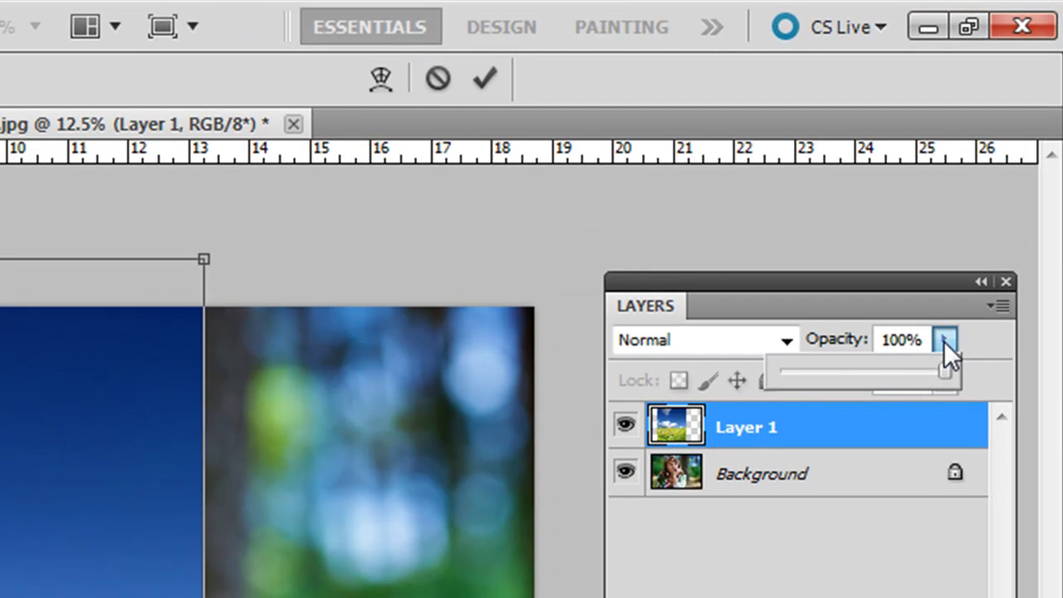
pyautogui.moveTo(943, 365); pyautogui.dragTo(894, 374)
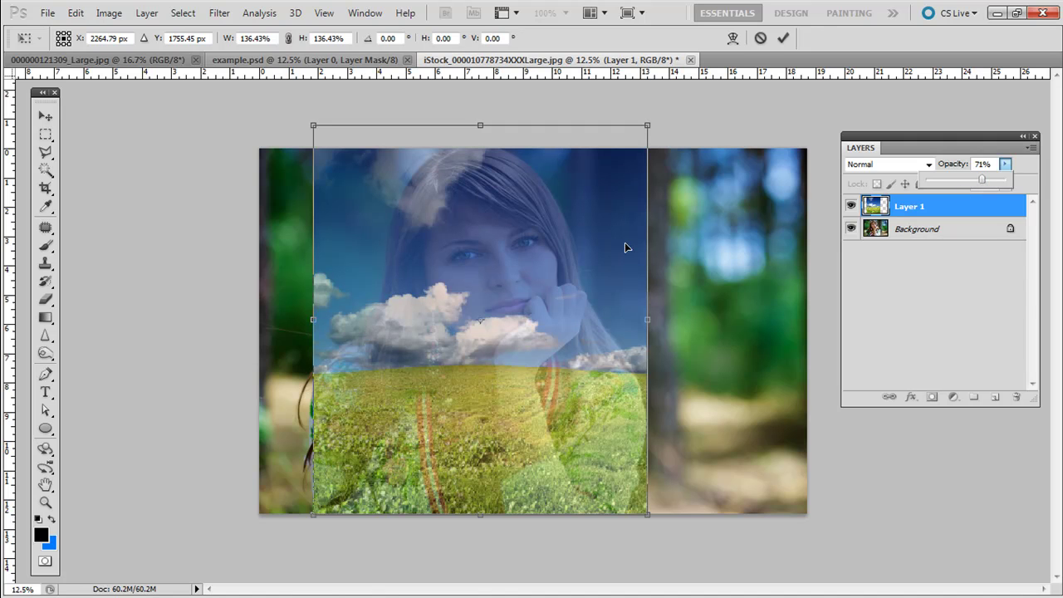
pyautogui.moveTo(612, 247); pyautogui.dragTo(639, 229)
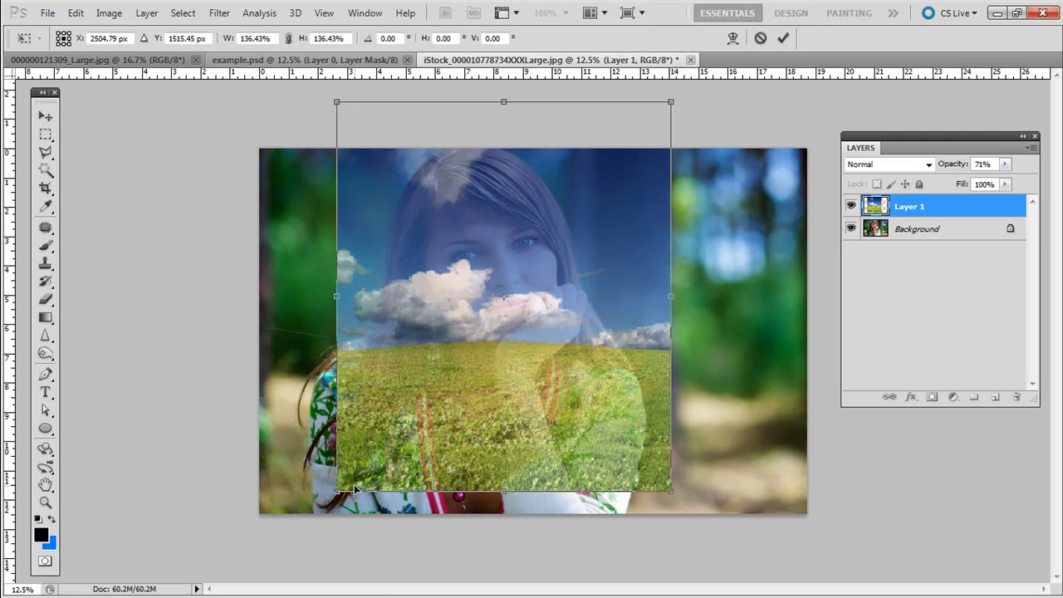
pyautogui.moveTo(337, 491); pyautogui.dragTo(332, 496)
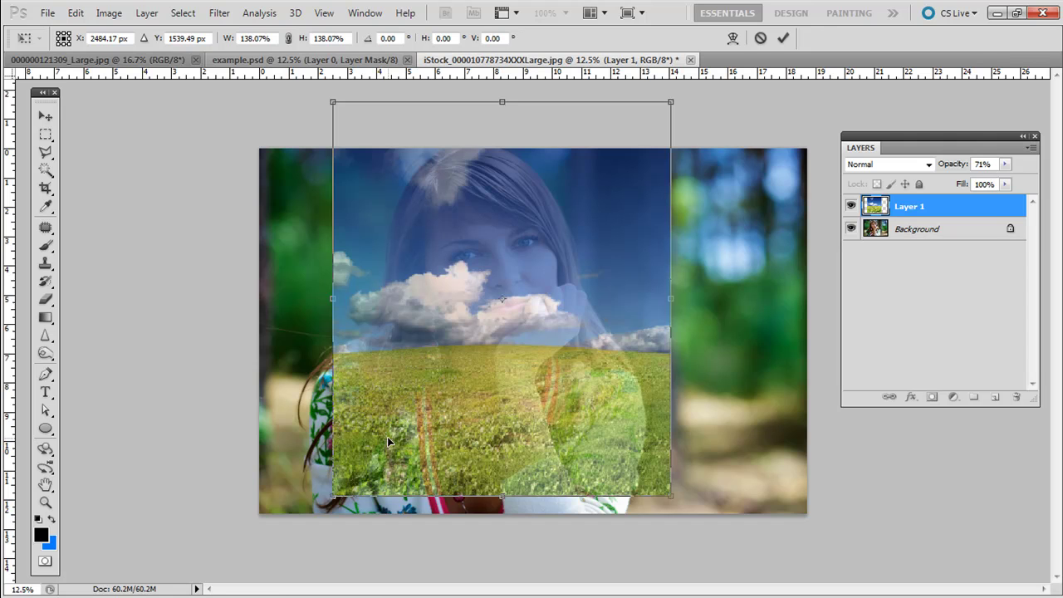
pyautogui.moveTo(387, 436); pyautogui.dragTo(383, 465)
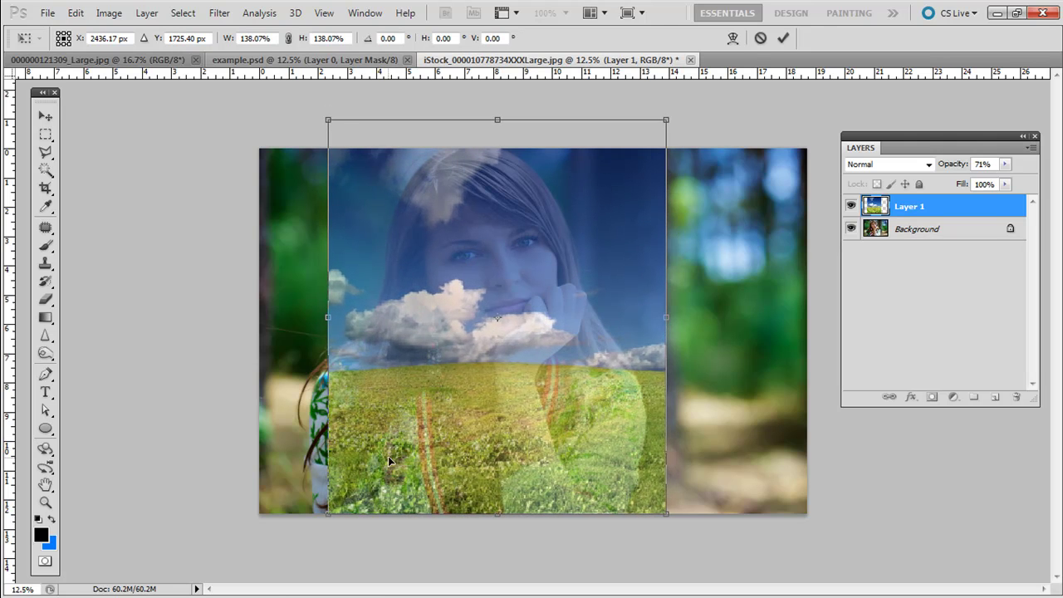
pyautogui.press('Return')
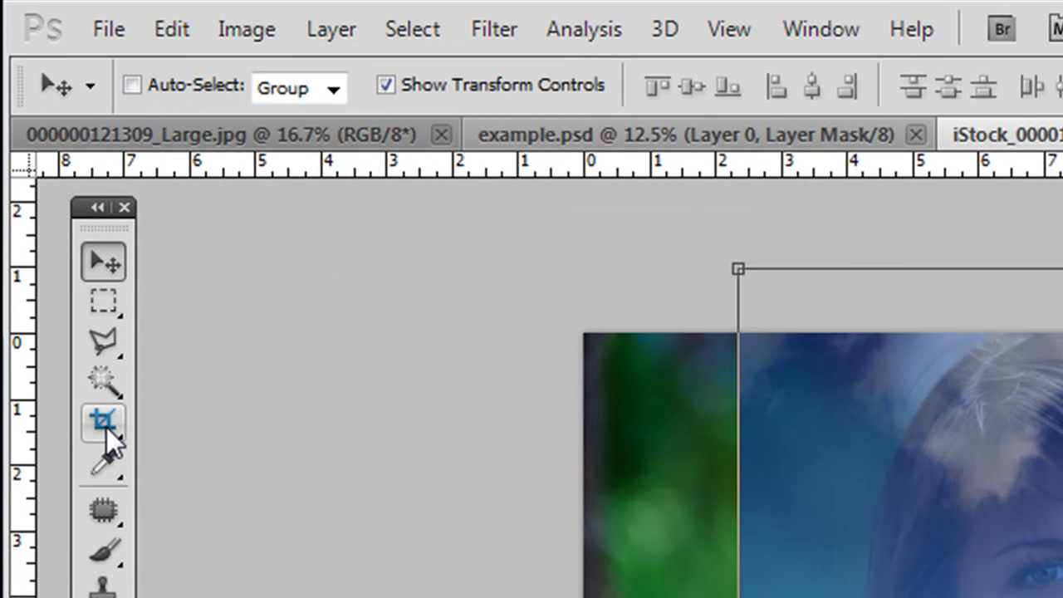
# Crop the canvas to the sky layer's area
pyautogui.click(45, 188)
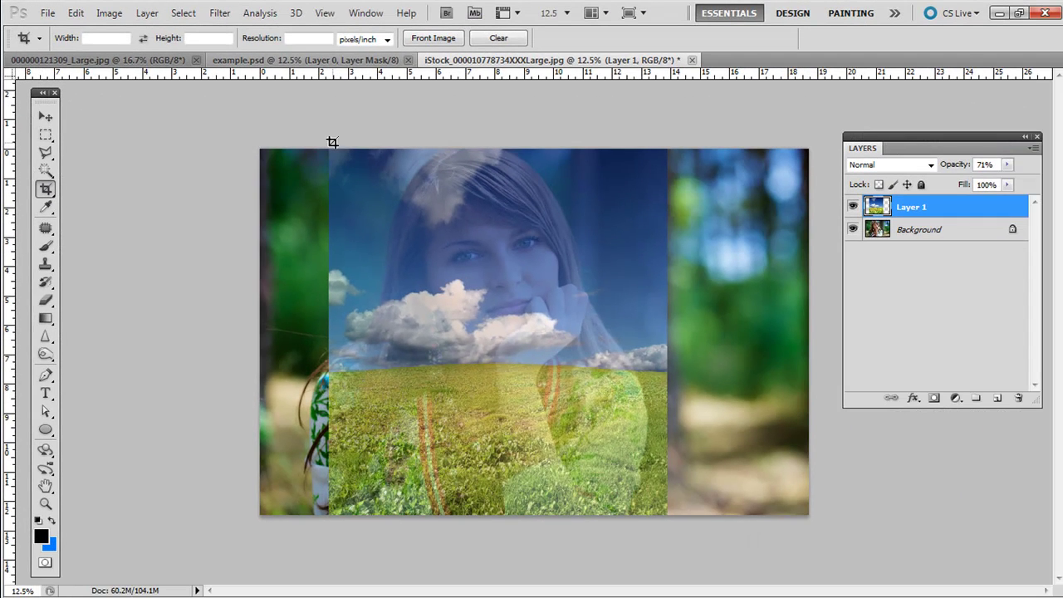
pyautogui.moveTo(332, 147); pyautogui.dragTo(660, 503)
pyautogui.press('Return')
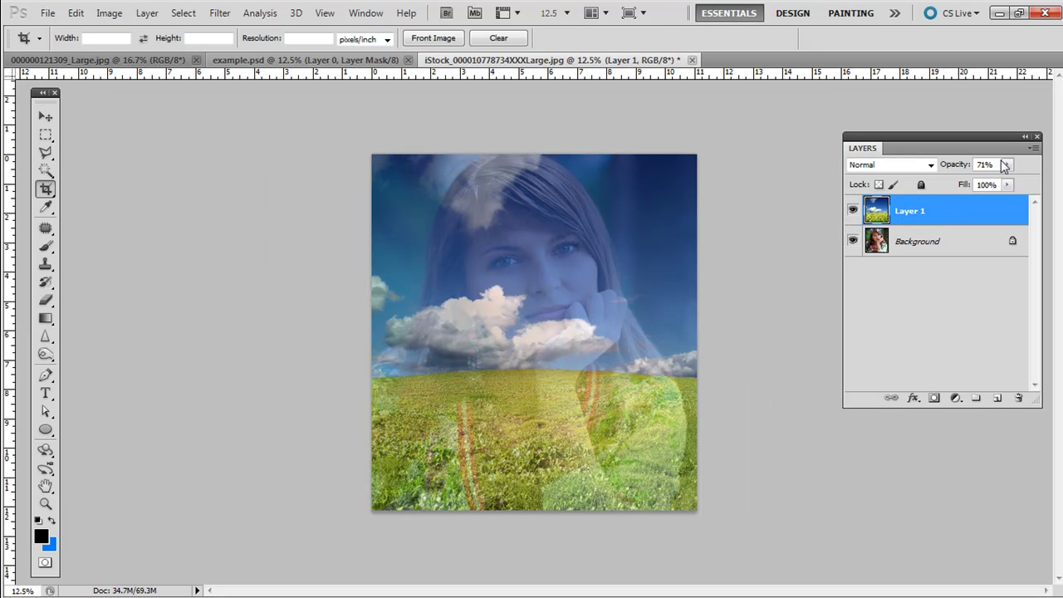
# Return Layer 1 to 100% opacity, hide it, and select the Background portrait layer
pyautogui.click(1003, 164)
pyautogui.moveTo(1004, 180); pyautogui.dragTo(1031, 179)
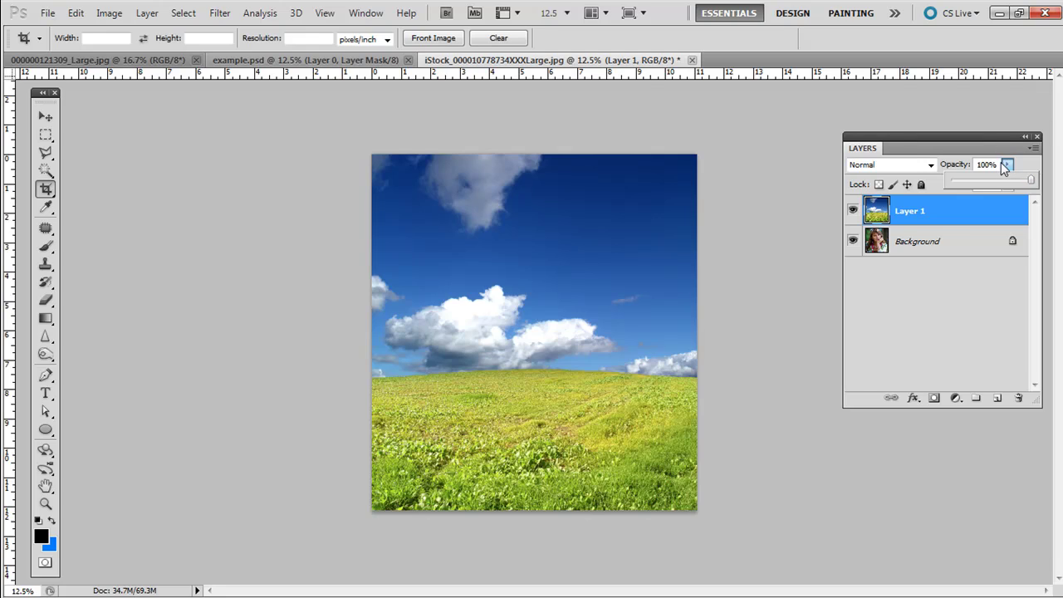
pyautogui.click(1005, 165)
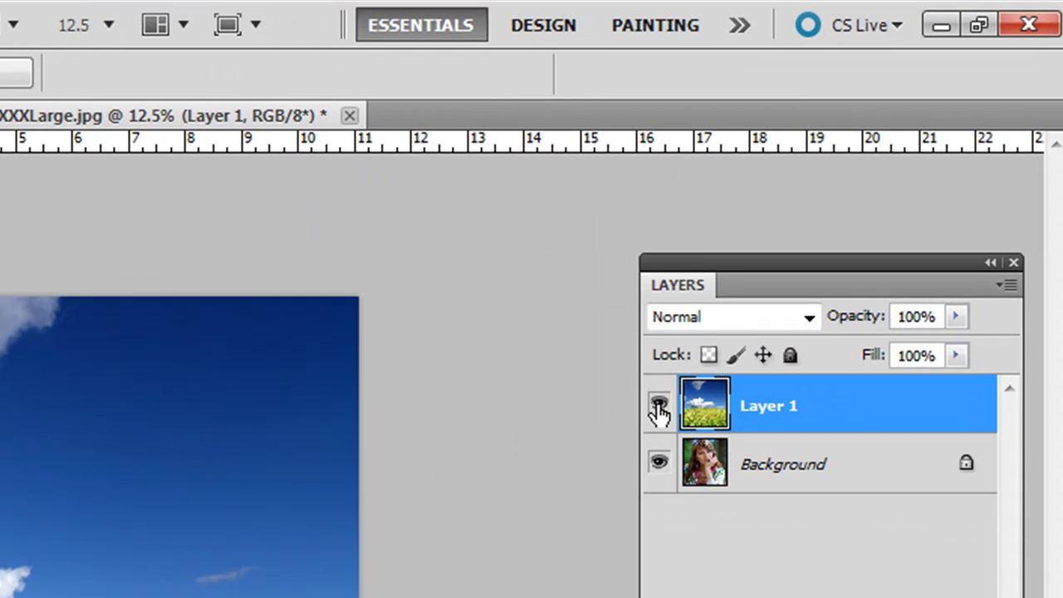
pyautogui.click(658, 409)
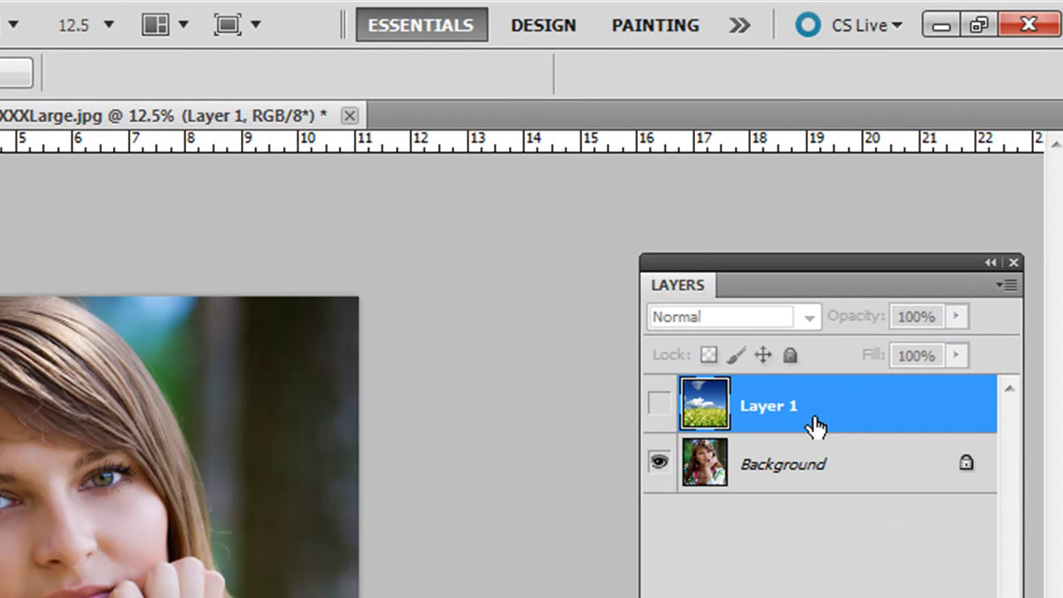
pyautogui.click(706, 471)
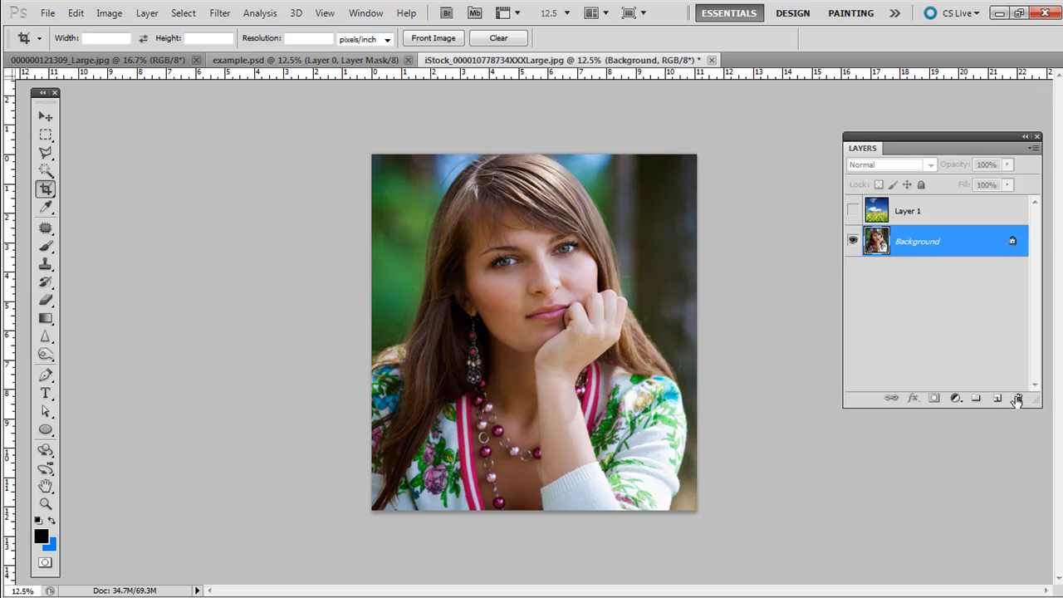
# Convert the locked Background into an editable layer named Layer 0
pyautogui.doubleClick(880, 248)
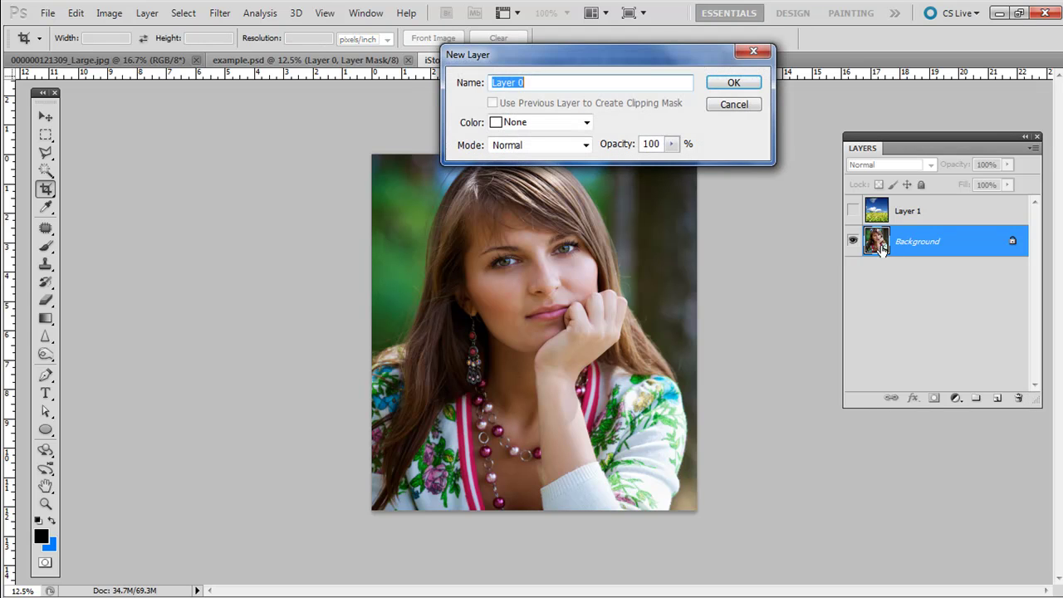
pyautogui.click(722, 81)
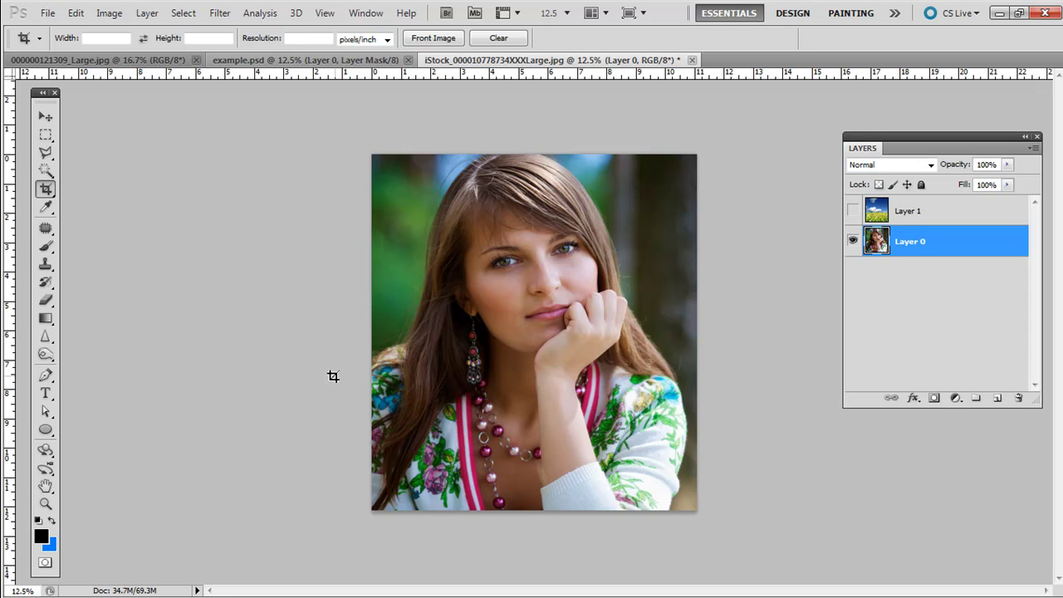
# Magic Wand select the left green background and the blue sky patch beside the hair
pyautogui.click(46, 172)
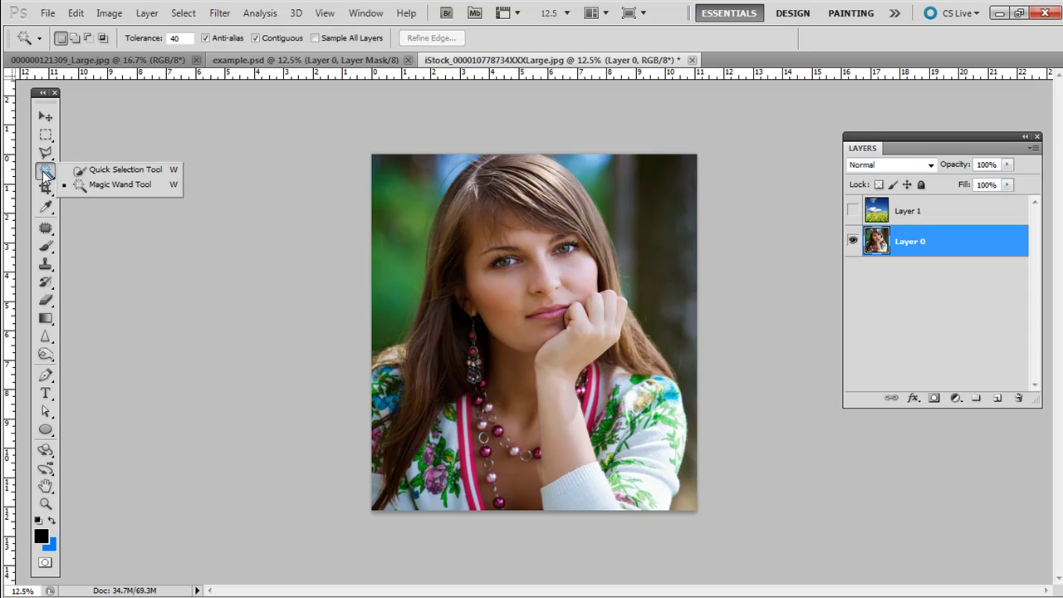
pyautogui.click(116, 187)
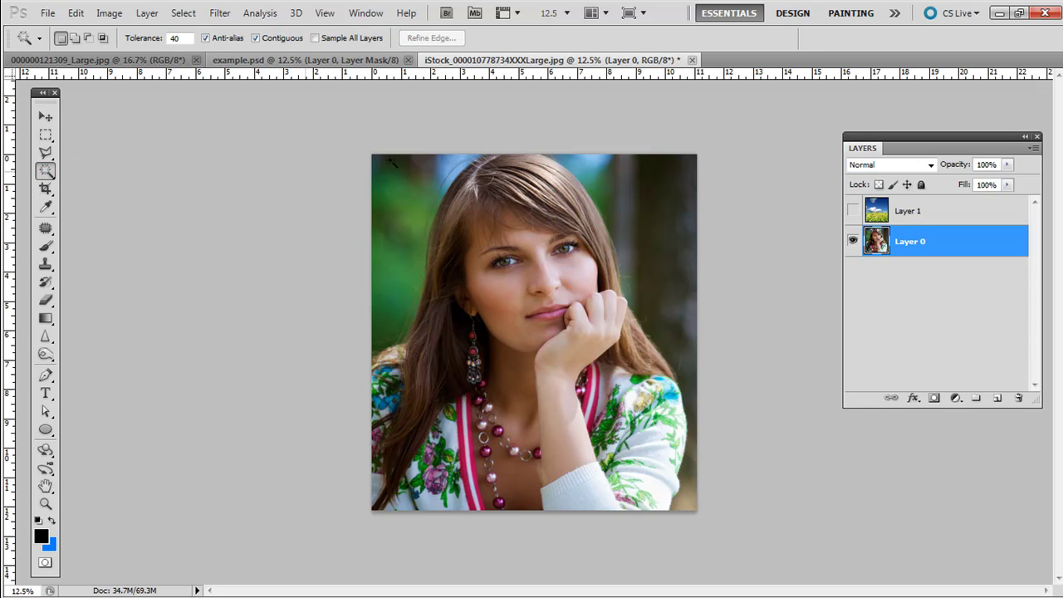
pyautogui.click(431, 178)
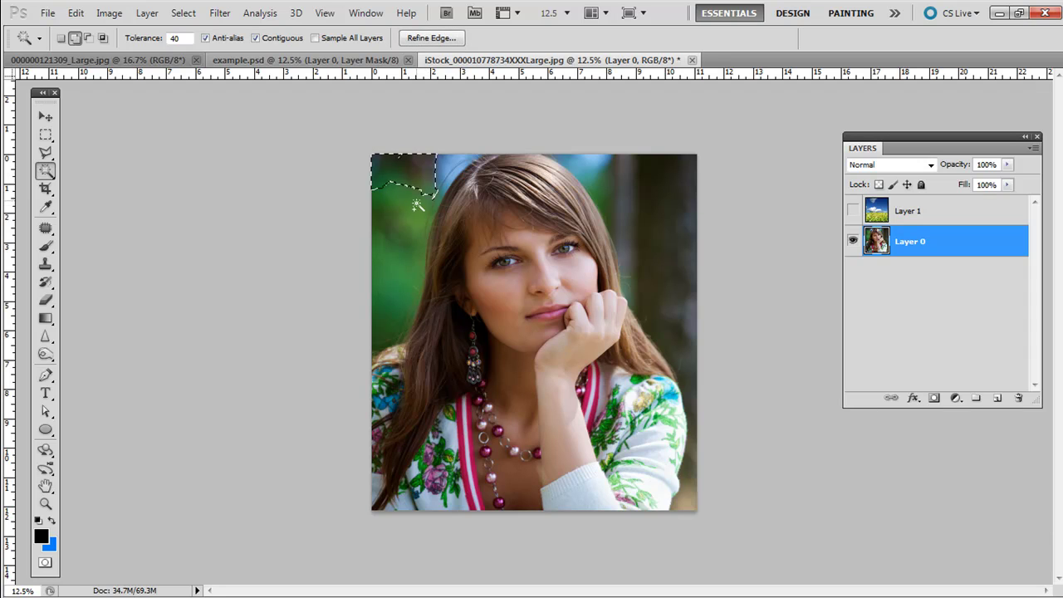
pyautogui.keyDown('shift'); pyautogui.click(415, 199); pyautogui.keyUp('shift')
pyautogui.keyDown('shift'); pyautogui.click(444, 171); pyautogui.keyUp('shift')
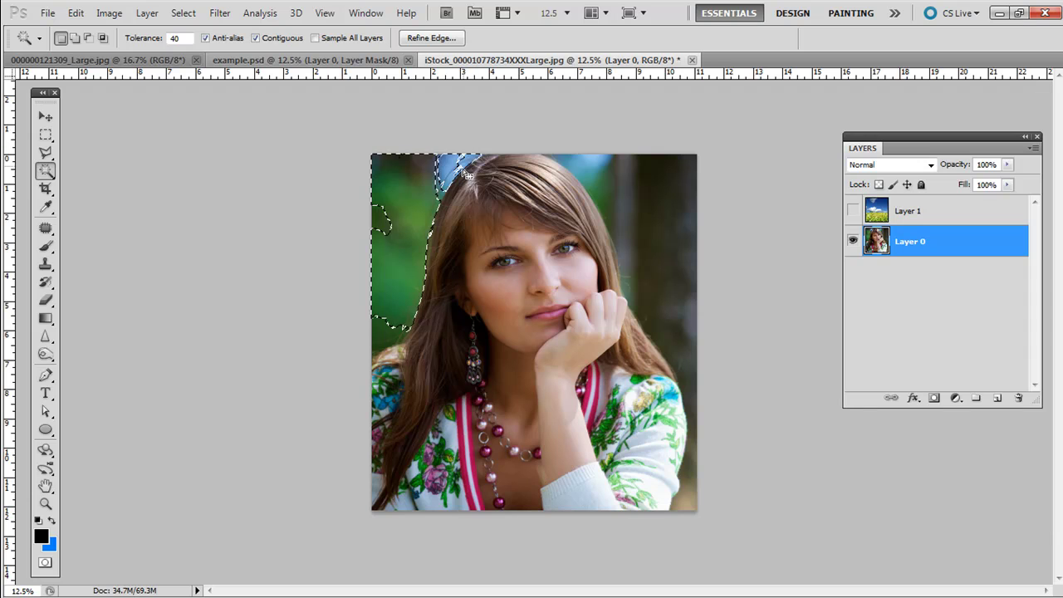
# Add the remaining outer surroundings to the selection with a Polygonal Lasso outline
pyautogui.click(47, 154)
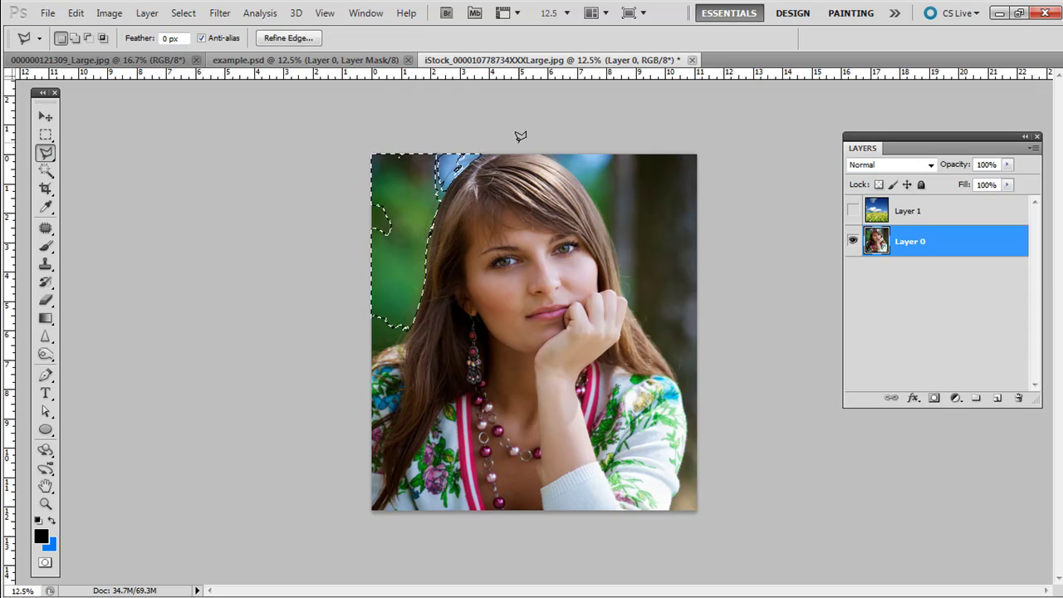
pyautogui.press('shift')
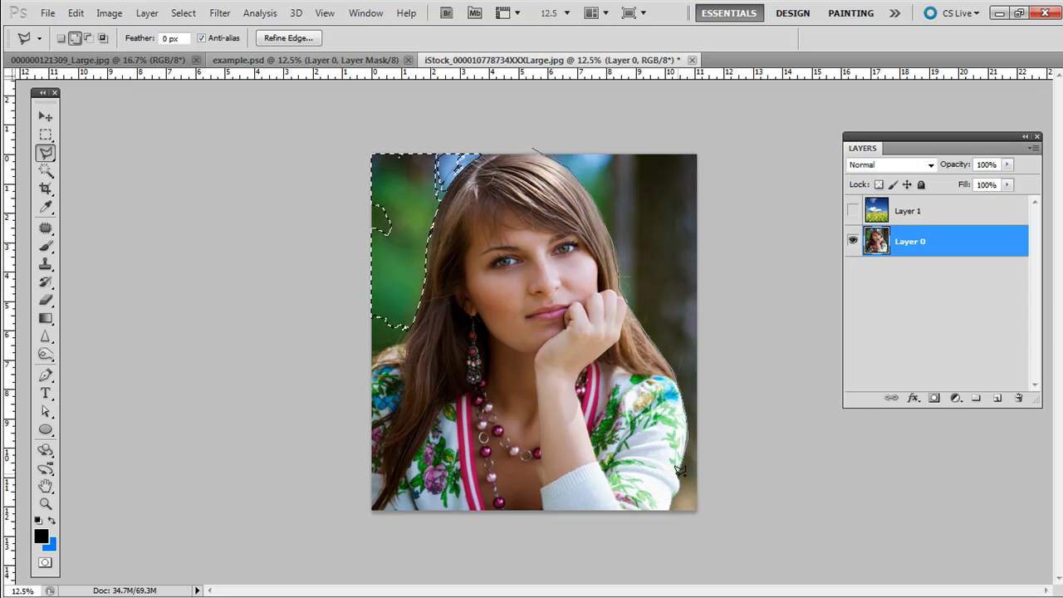
pyautogui.click(664, 532)
pyautogui.click(752, 525)
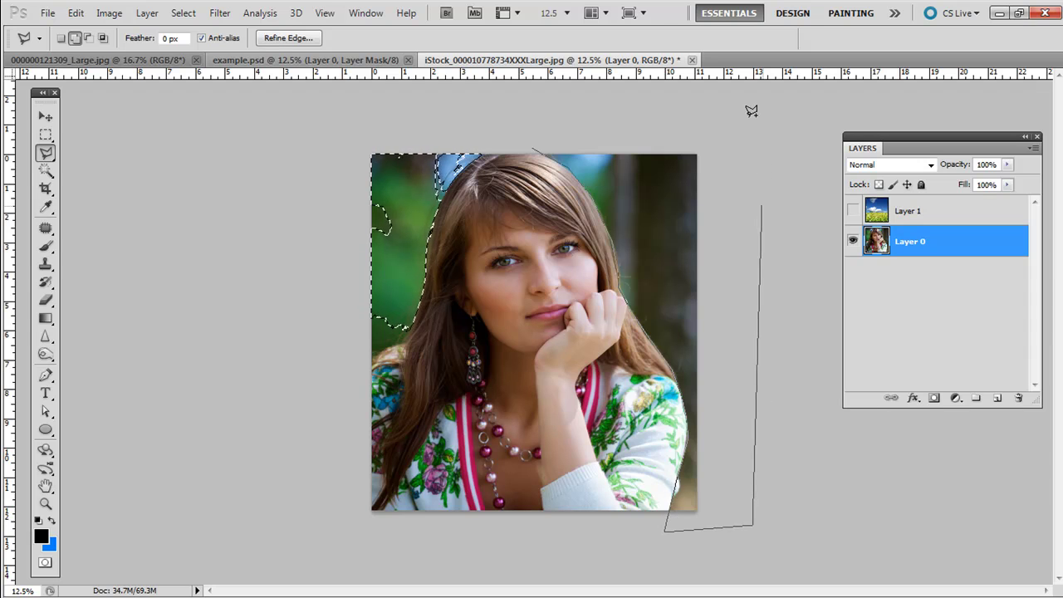
pyautogui.click(749, 120)
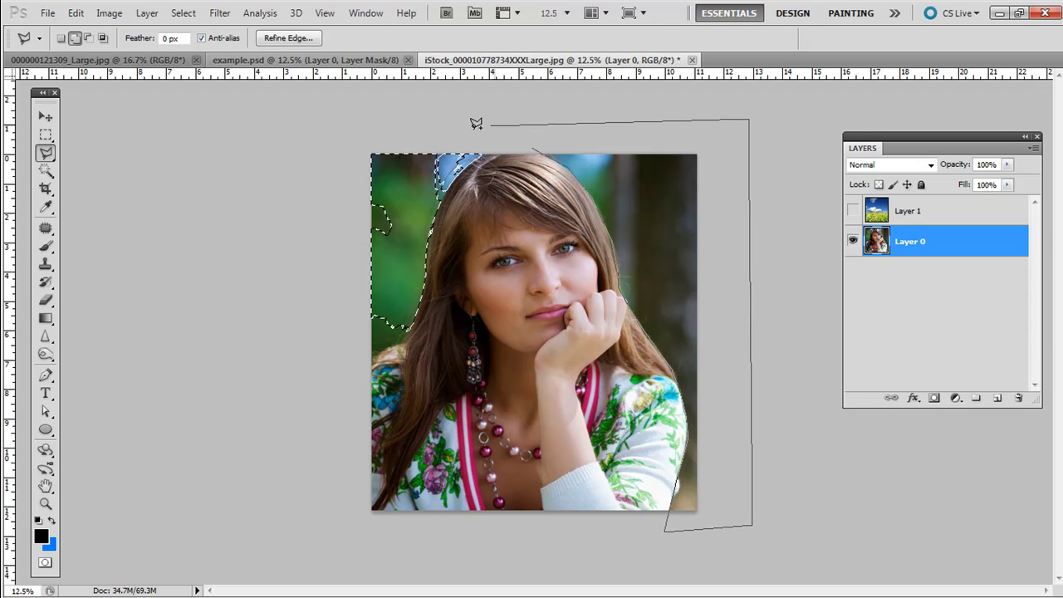
pyautogui.click(310, 124)
pyautogui.click(268, 394)
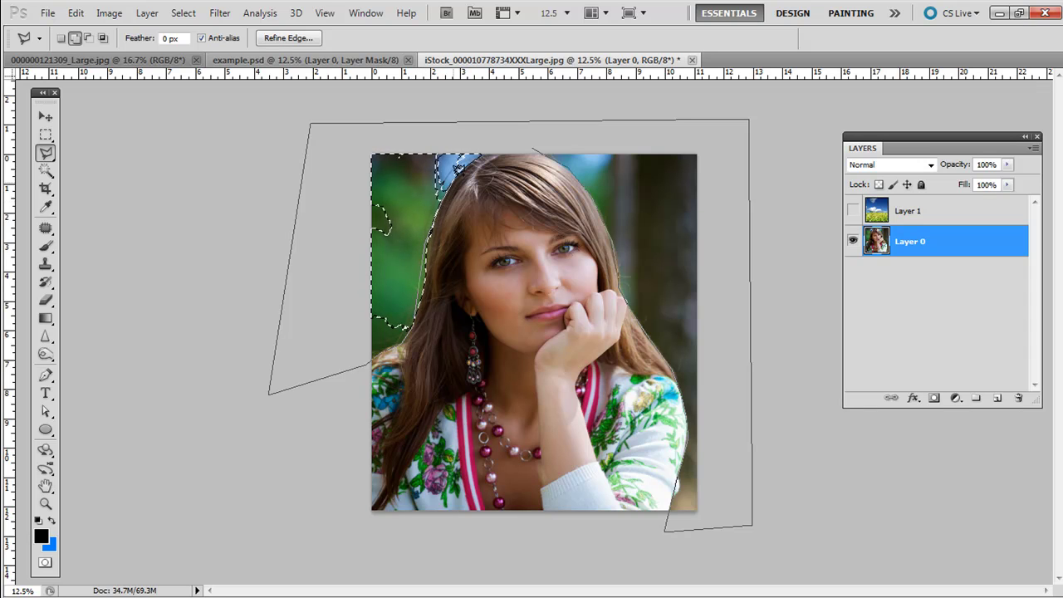
pyautogui.doubleClick(507, 142)
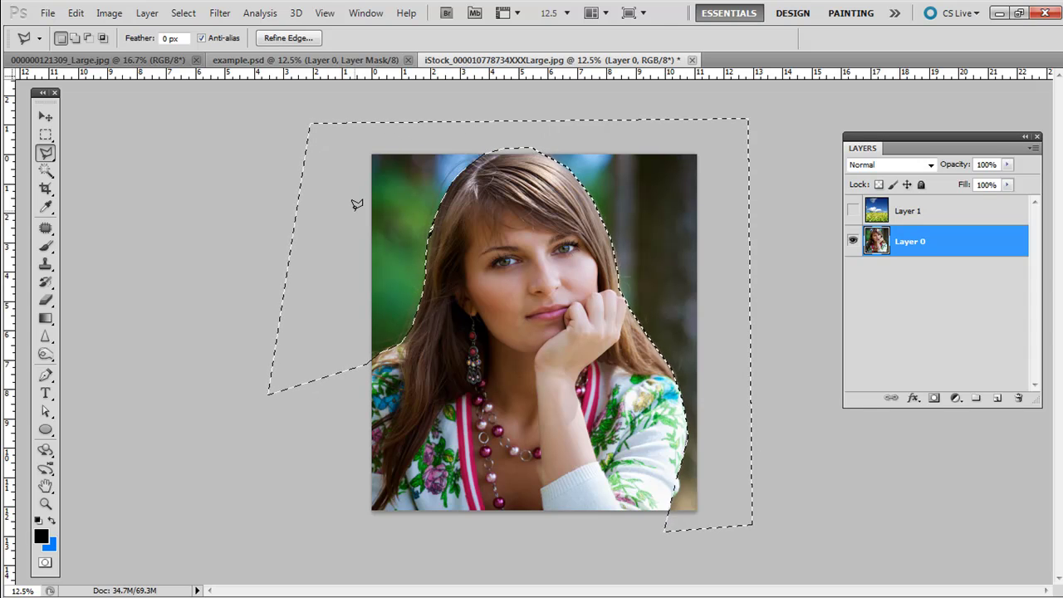
# Invert the selection to the woman and add a layer mask to Layer 0
pyautogui.click(184, 13)
pyautogui.click(194, 74)
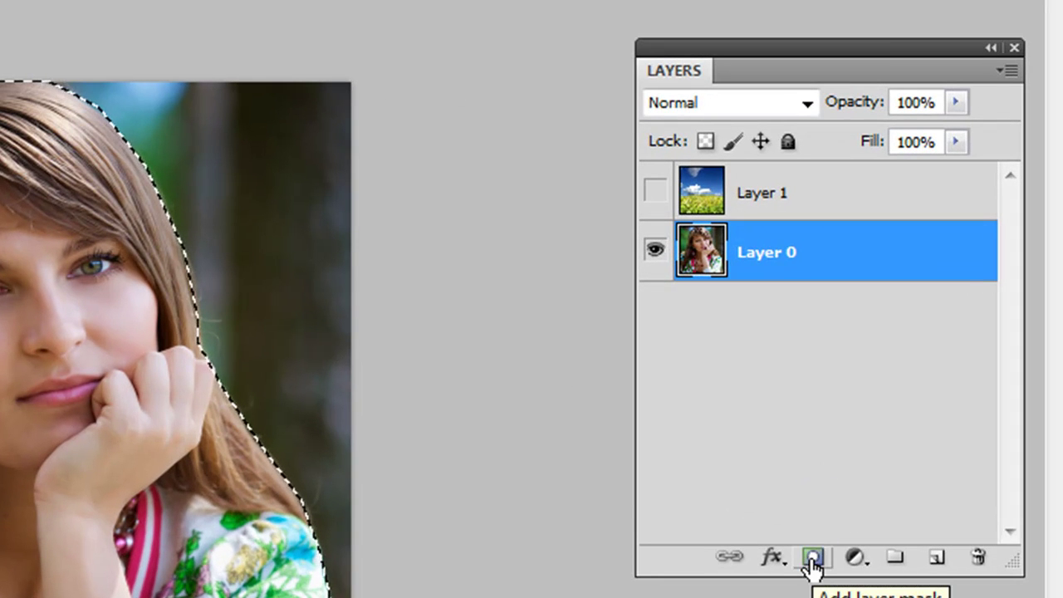
pyautogui.click(811, 560)
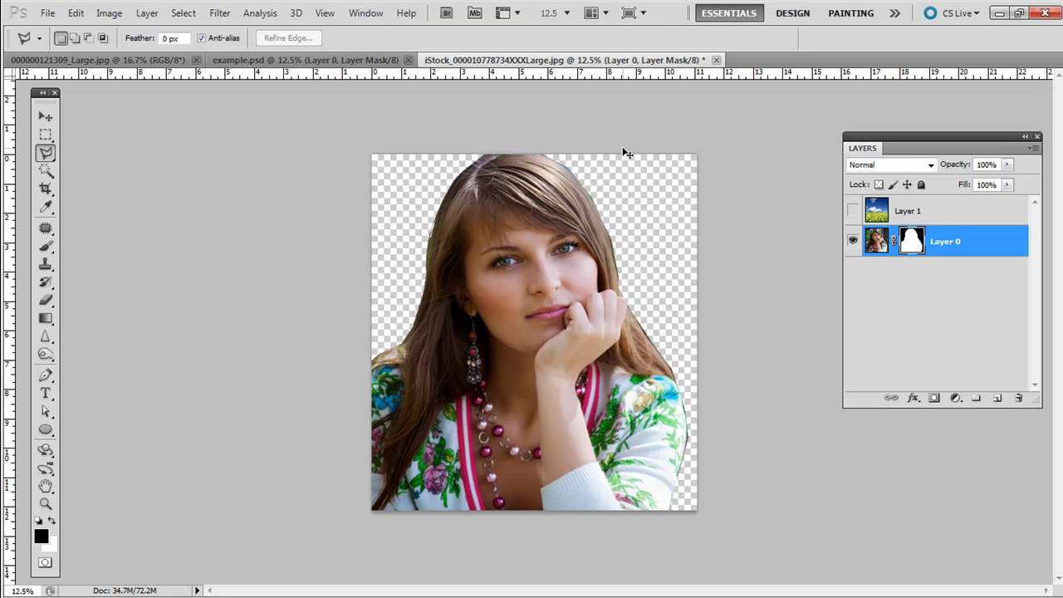
# Undo the layer mask and start feathering the selection edge in Refine Edge
pyautogui.hotkey('ctrl', 'z')
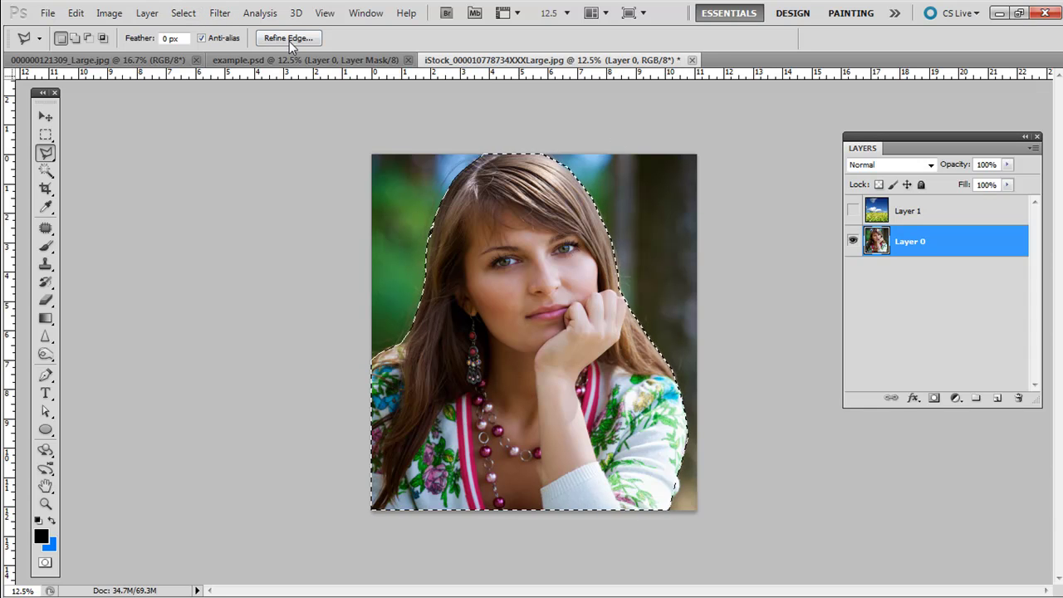
pyautogui.click(193, 14)
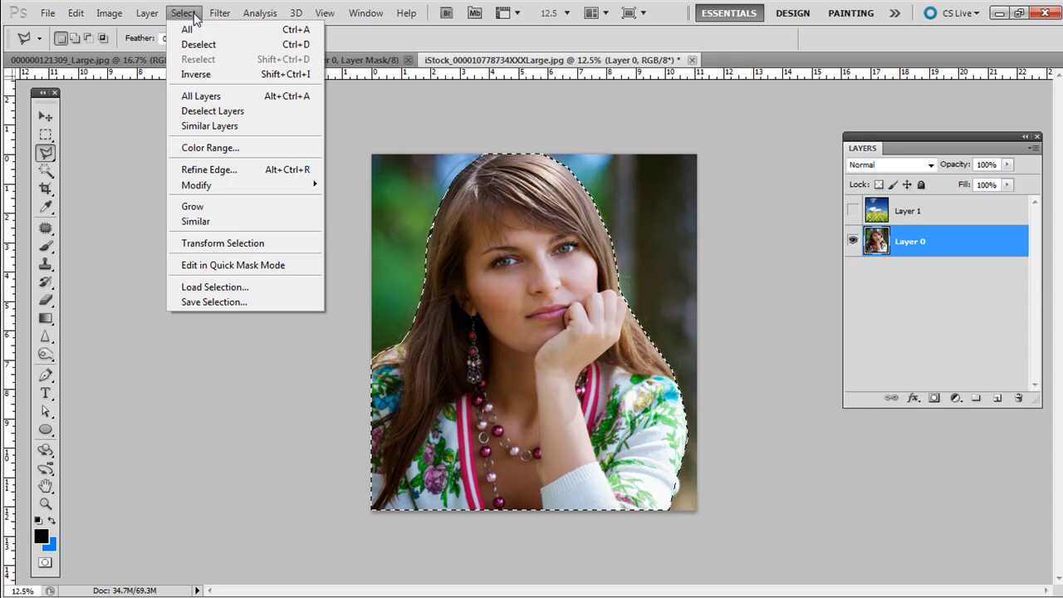
pyautogui.moveTo(280, 187)
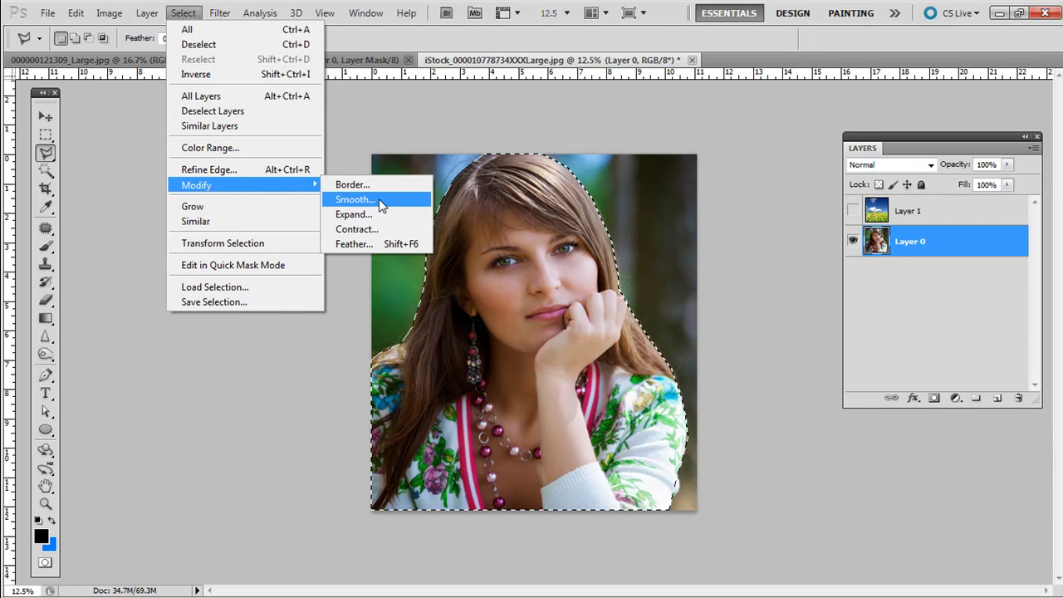
pyautogui.click(276, 172)
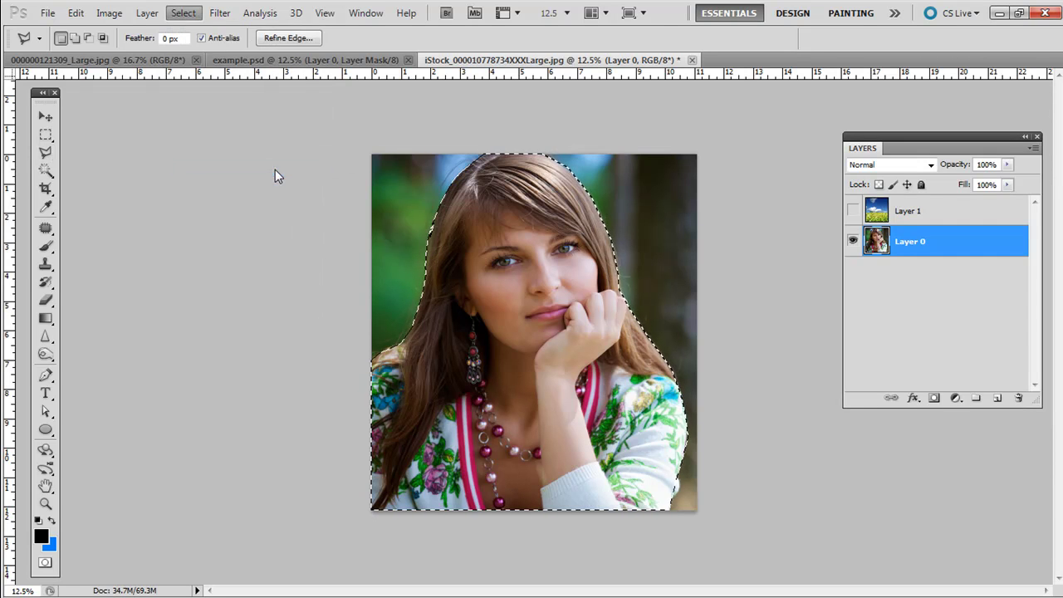
pyautogui.moveTo(569, 98); pyautogui.dragTo(812, 112)
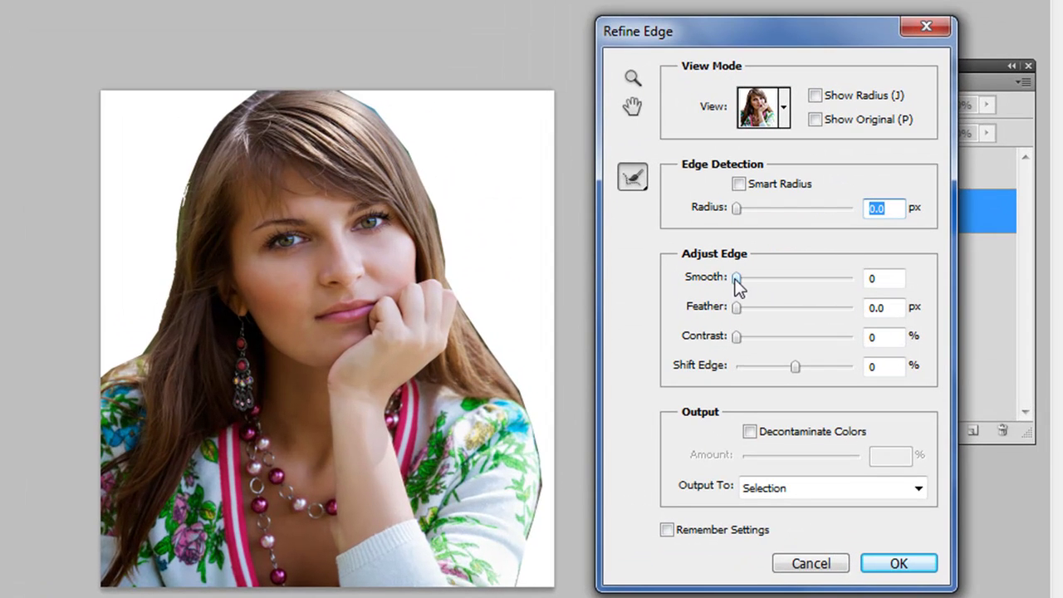
pyautogui.moveTo(738, 309); pyautogui.dragTo(752, 316)
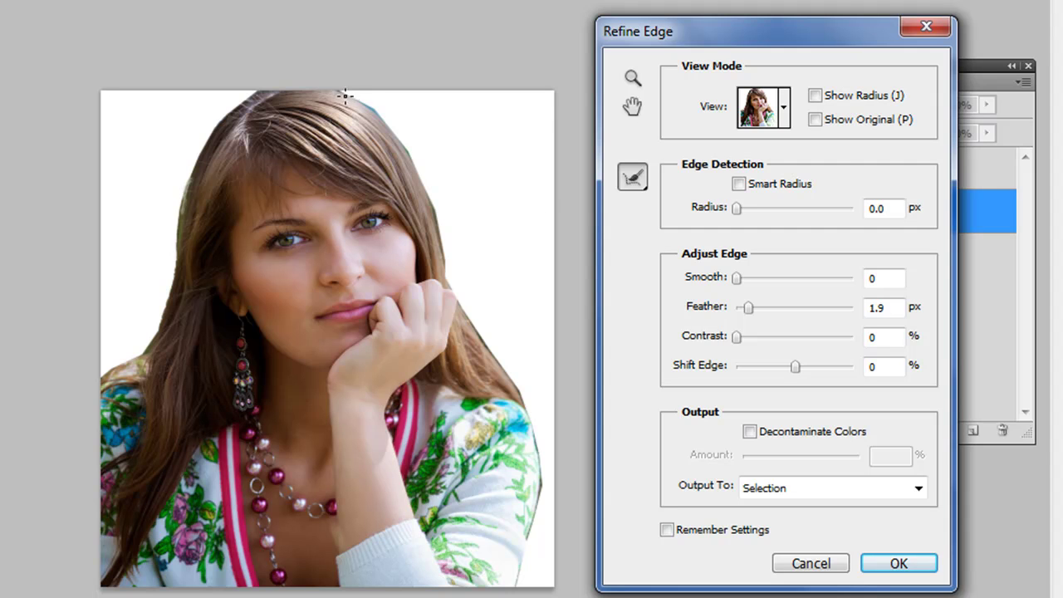
# Clean the hair fringe, settle the feather at 2.1 px, and apply the refined selection
pyautogui.moveTo(381, 117); pyautogui.dragTo(397, 136)
pyautogui.moveTo(438, 243); pyautogui.dragTo(452, 281)
pyautogui.moveTo(748, 308)
pyautogui.mouseDown()
pyautogui.moveTo(779, 307)
pyautogui.moveTo(750, 308)
pyautogui.mouseUp()
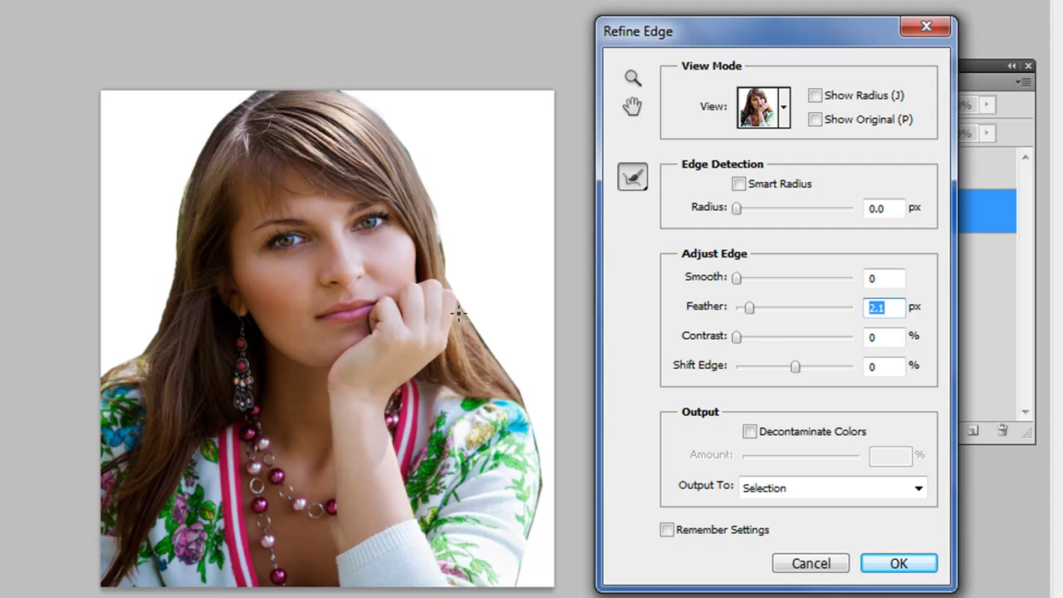
pyautogui.moveTo(492, 355); pyautogui.dragTo(470, 333)
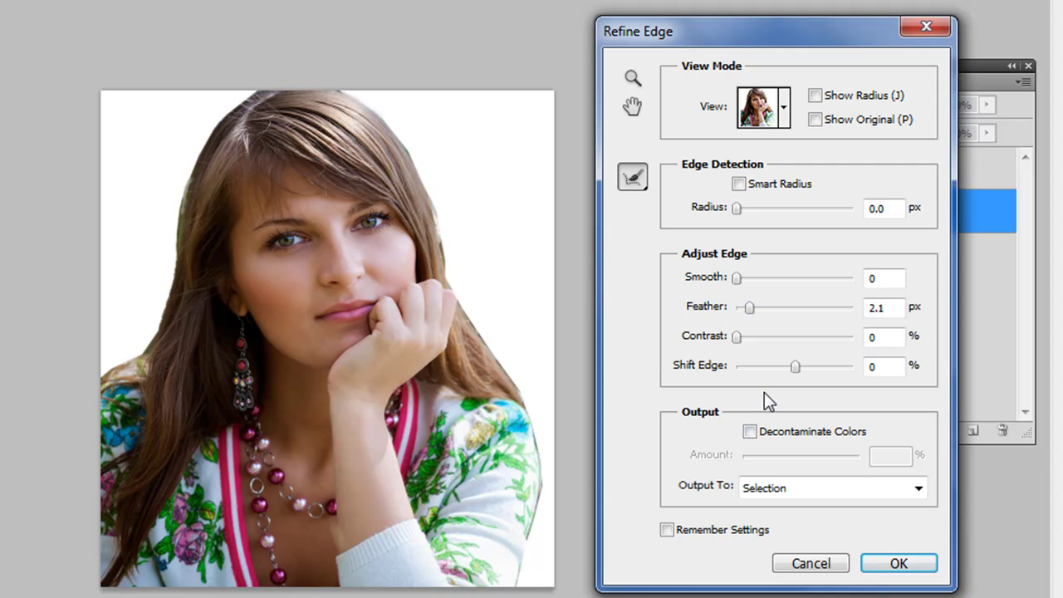
pyautogui.click(896, 567)
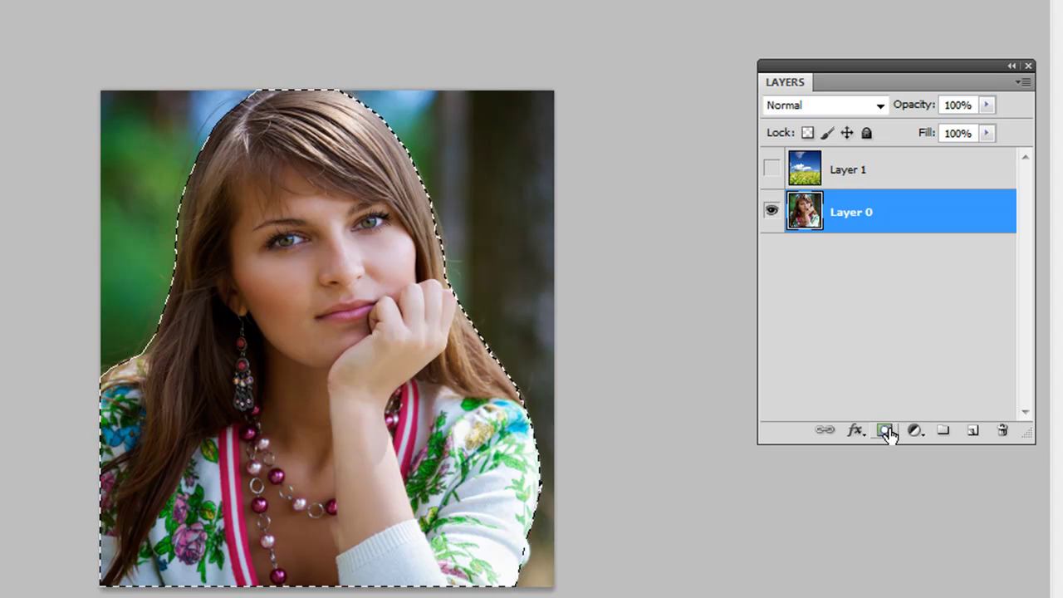
# Mask Layer 0 with the feathered selection and zoom to 50% on the woman's face
pyautogui.click(886, 431)
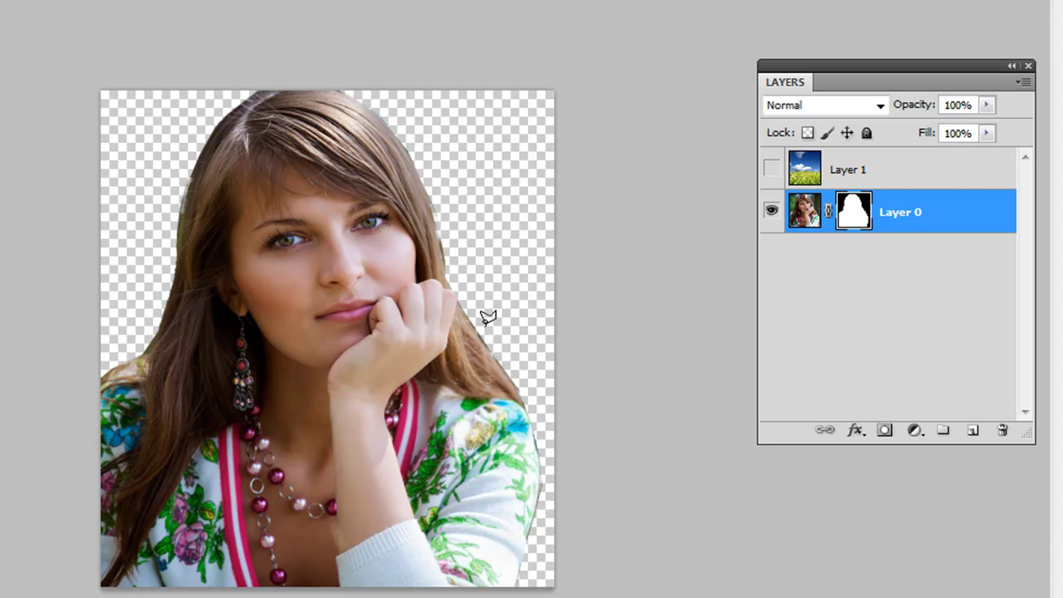
pyautogui.hotkey('ctrl', '+')
pyautogui.hotkey('ctrl', '+')
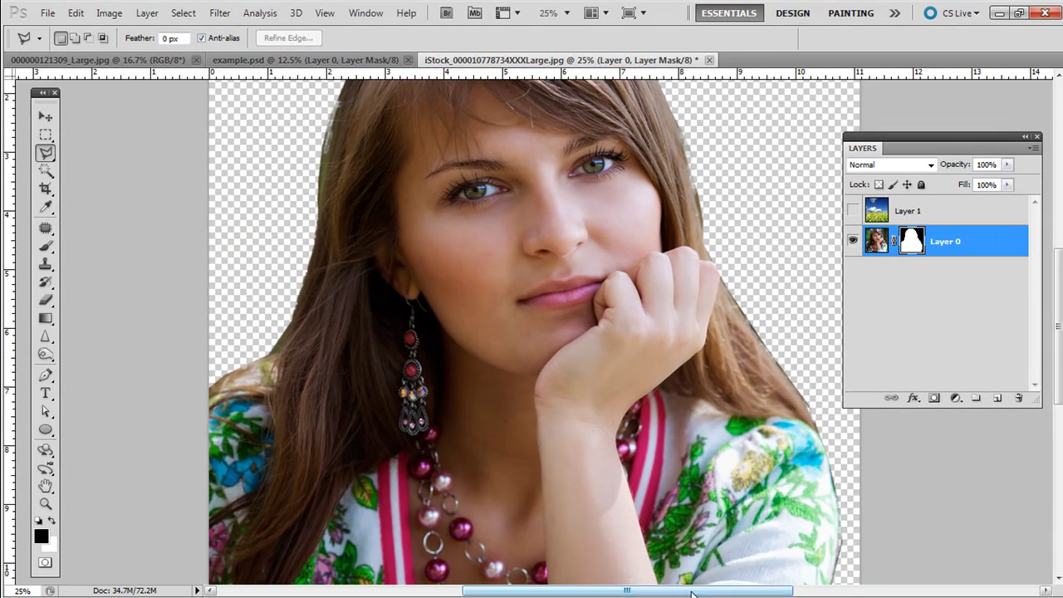
pyautogui.moveTo(683, 592); pyautogui.dragTo(745, 592)
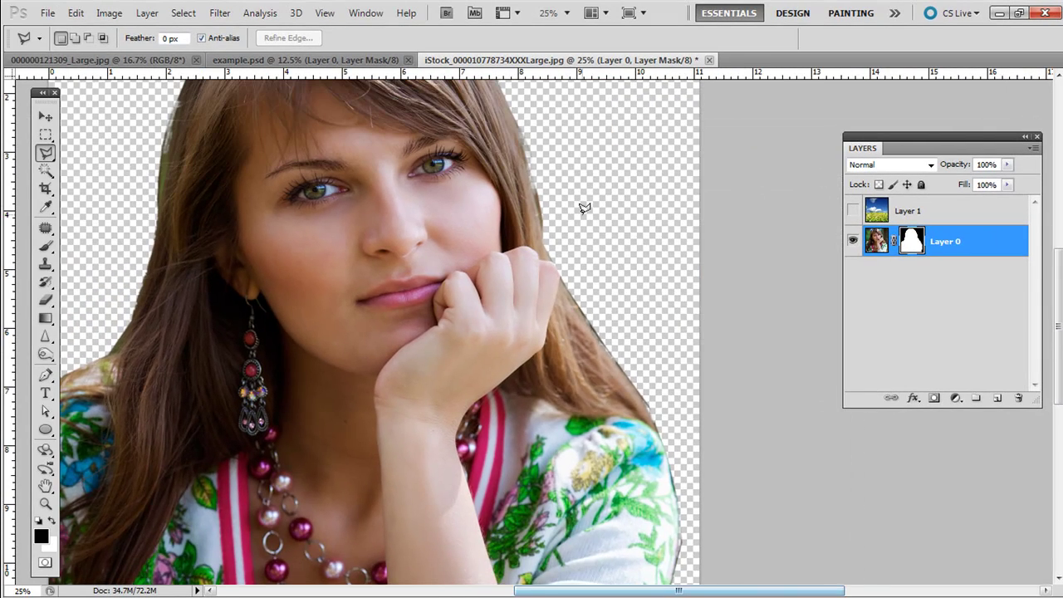
pyautogui.hotkey('ctrl', '+')
pyautogui.hotkey('ctrl', '+')
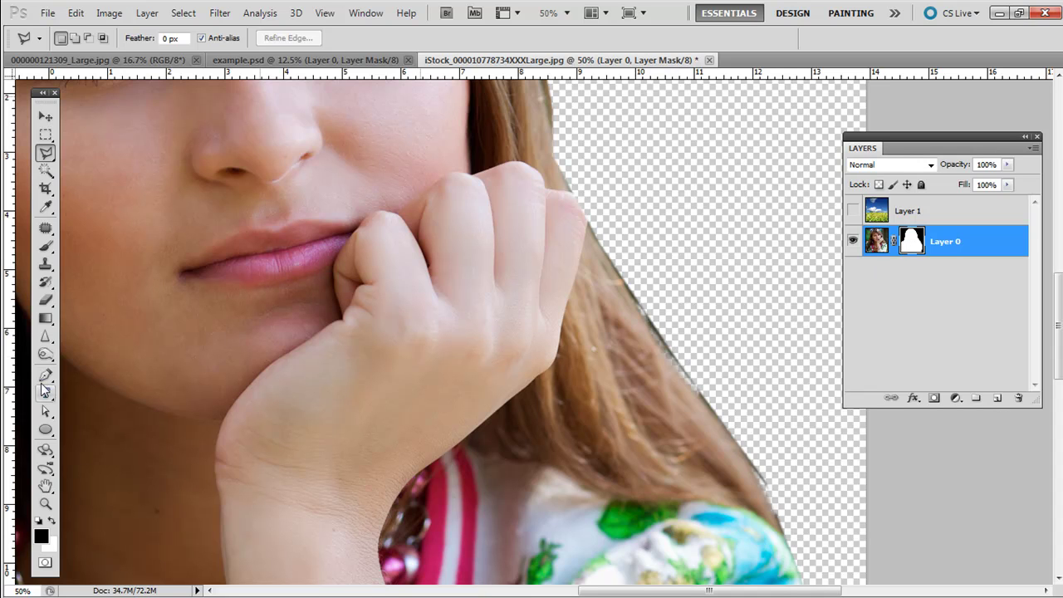
# Set up a soft 60 px brush preset enlarged to 150 px
pyautogui.click(46, 246)
pyautogui.click(81, 39)
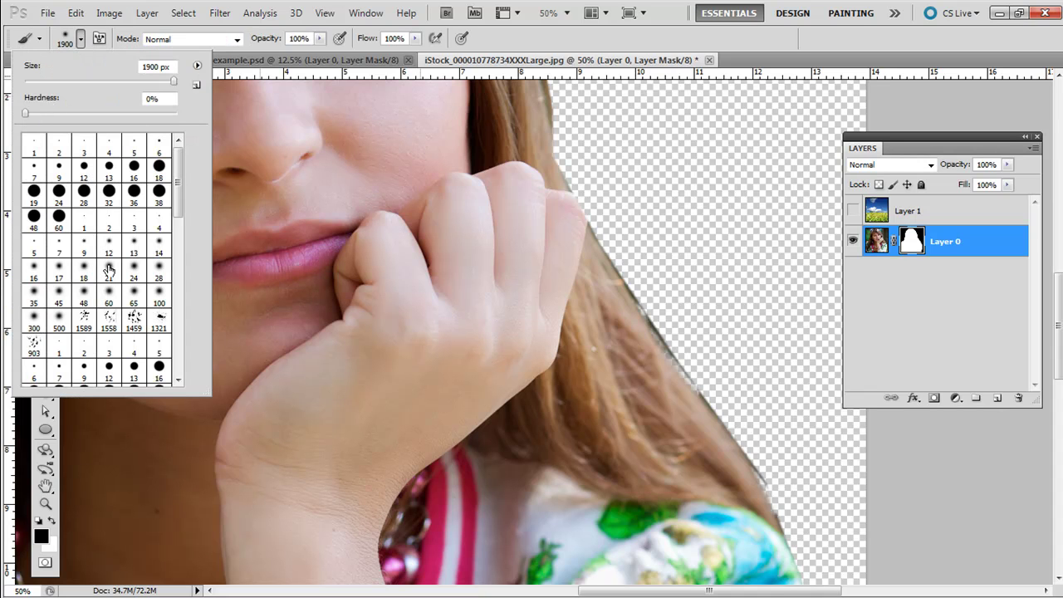
pyautogui.click(109, 295)
pyautogui.click(81, 40)
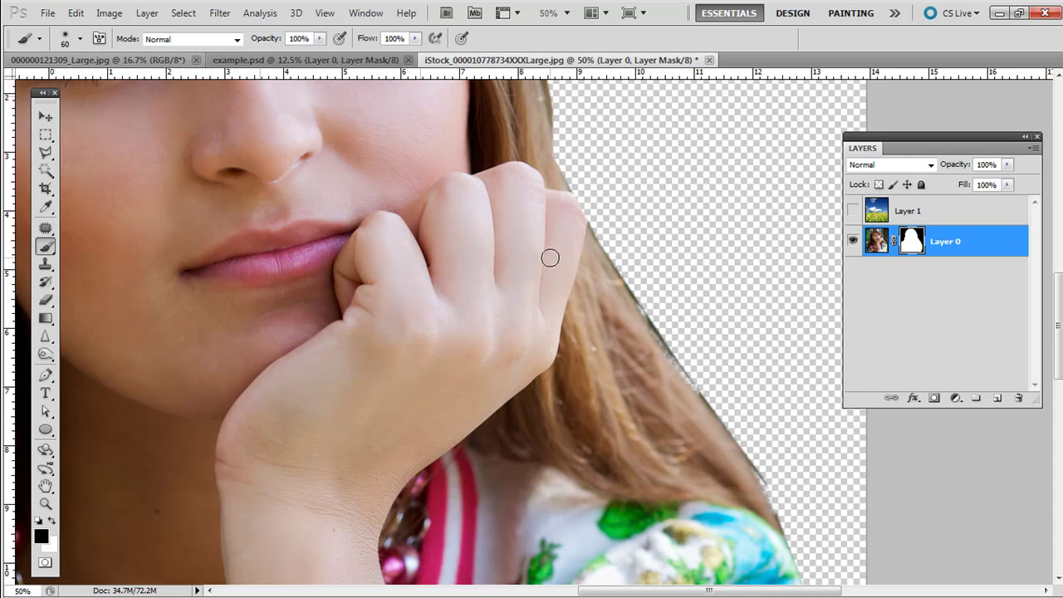
pyautogui.press(']')
pyautogui.press(']')
pyautogui.press(']')
pyautogui.press(']')
pyautogui.press(']')
pyautogui.press(']')
pyautogui.press(']')
pyautogui.click(41, 538)
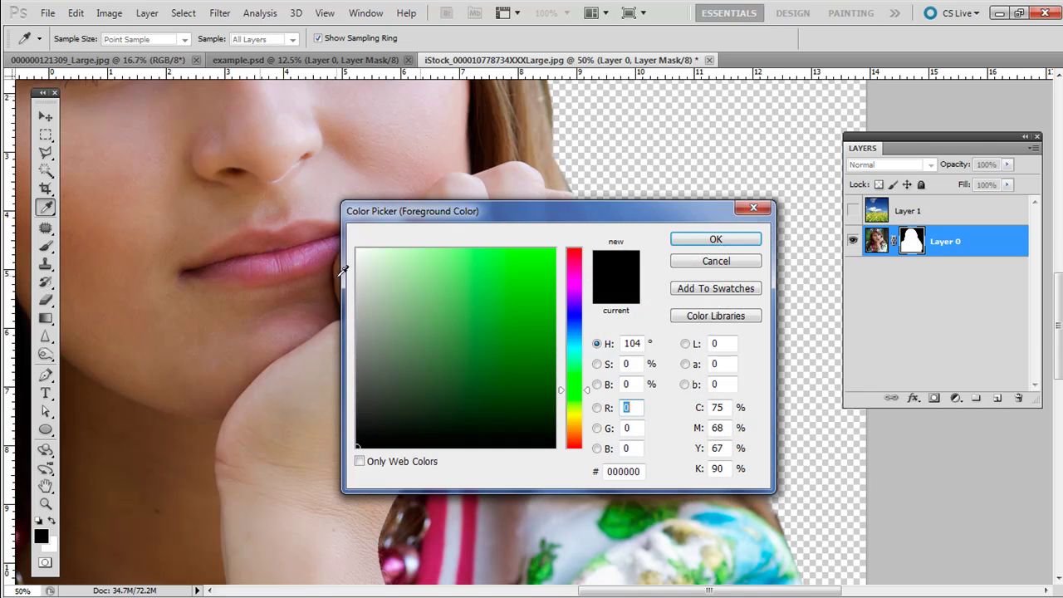
pyautogui.click(741, 262)
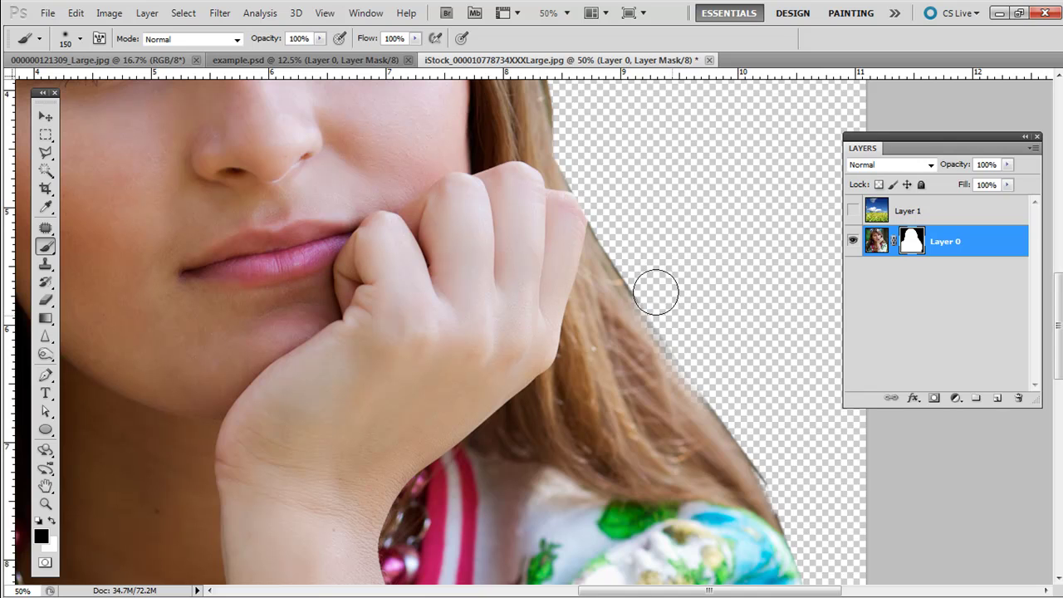
# Paint black on the mask along the right hair edge and beside the fingertips, then view the whole image
pyautogui.moveTo(634, 264)
pyautogui.mouseDown()
pyautogui.moveTo(784, 479)
pyautogui.moveTo(799, 517)
pyautogui.mouseUp()
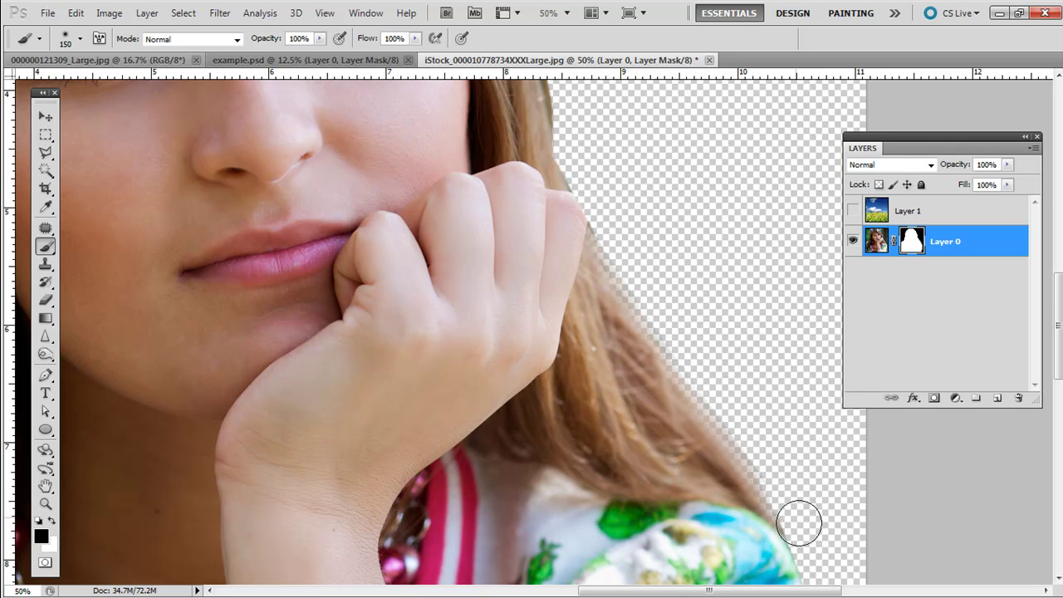
pyautogui.moveTo(612, 235); pyautogui.dragTo(587, 169)
pyautogui.hotkey('ctrl', '0')
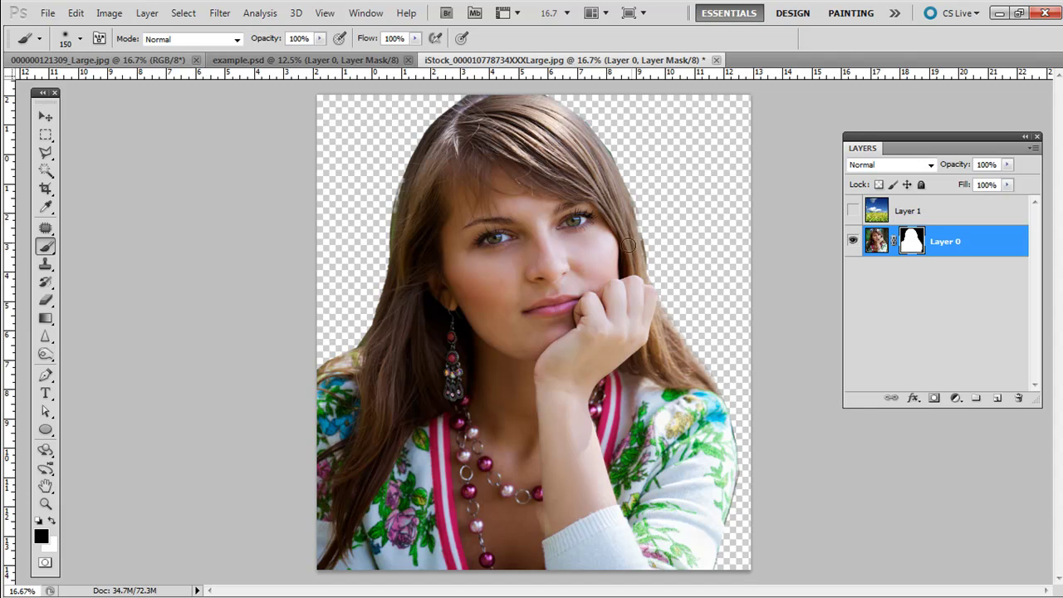
pyautogui.click(52, 521)
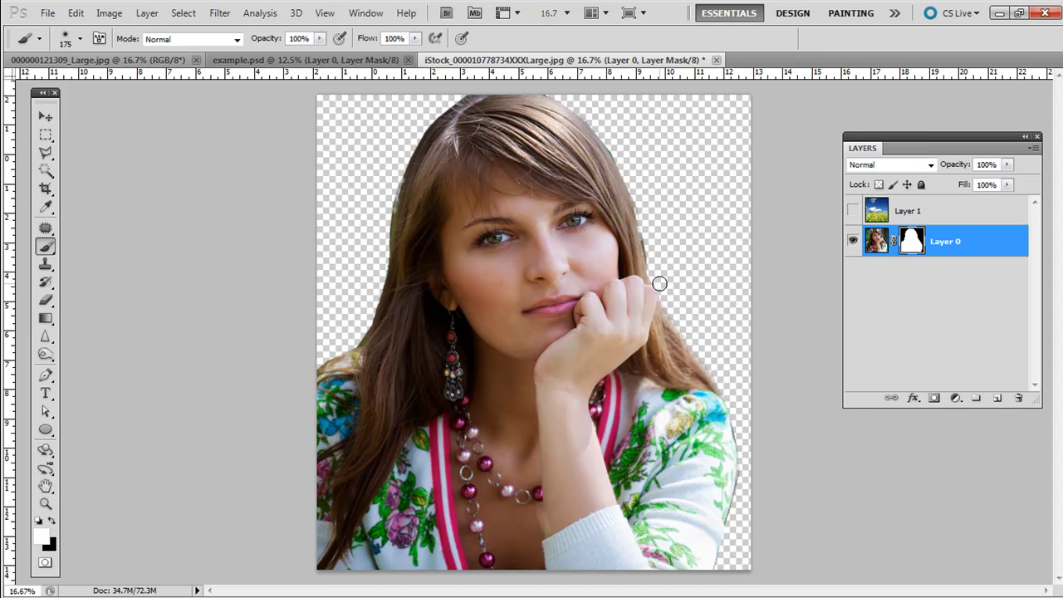
pyautogui.press(']')
pyautogui.press(']')
pyautogui.press(']')
pyautogui.press(']')
pyautogui.press(']')
pyautogui.press(']')
pyautogui.press(']')
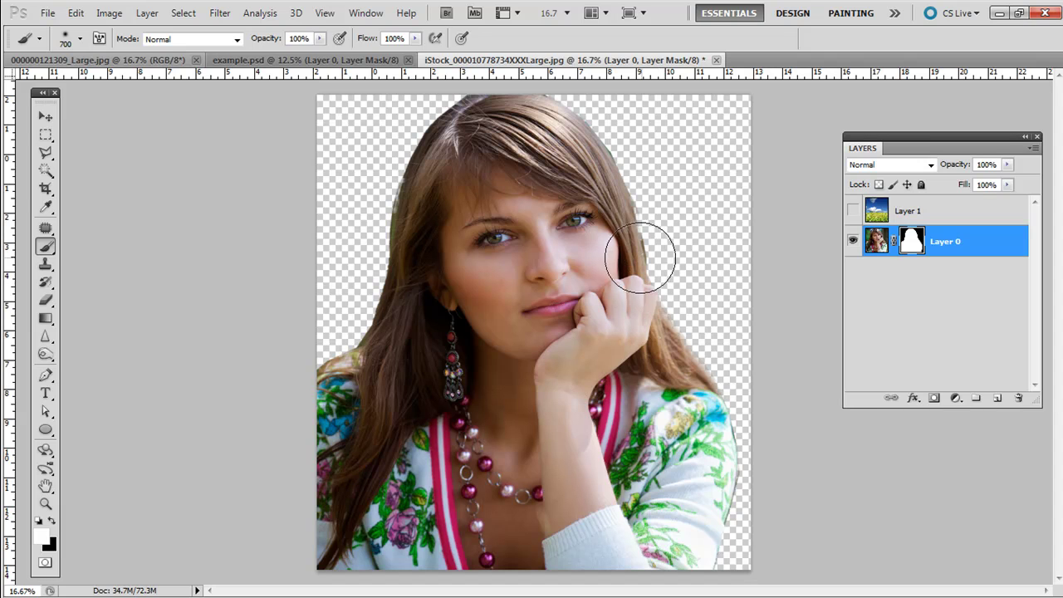
pyautogui.moveTo(659, 237)
pyautogui.mouseDown()
pyautogui.moveTo(709, 191)
pyautogui.moveTo(685, 168)
pyautogui.moveTo(615, 219)
pyautogui.moveTo(725, 111)
pyautogui.moveTo(642, 186)
pyautogui.moveTo(683, 83)
pyautogui.moveTo(670, 80)
pyautogui.moveTo(648, 135)
pyautogui.moveTo(583, 195)
pyautogui.moveTo(598, 166)
pyautogui.mouseUp()
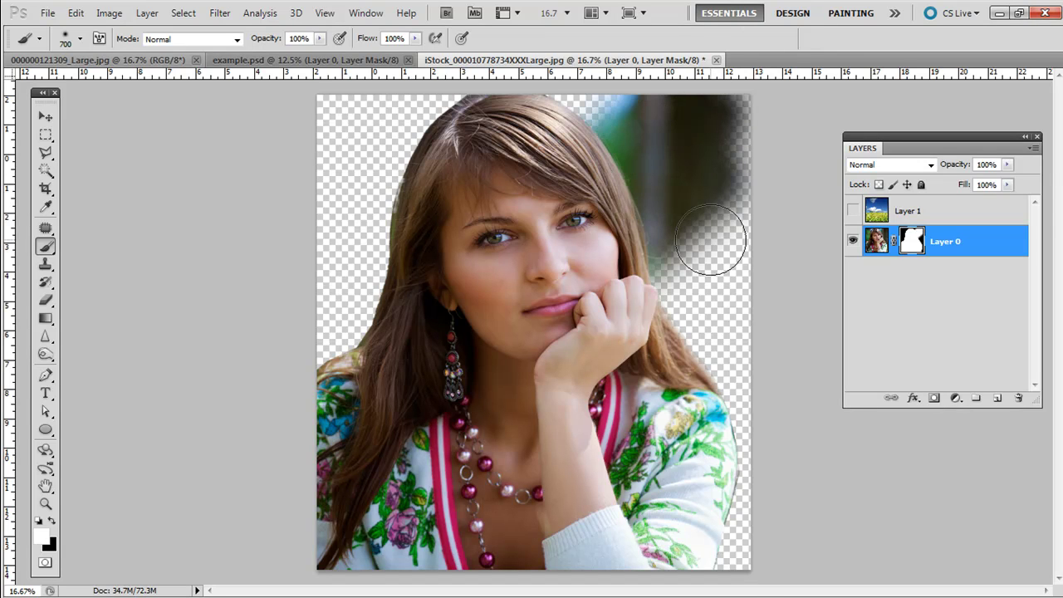
pyautogui.hotkey('ctrl', 'z')
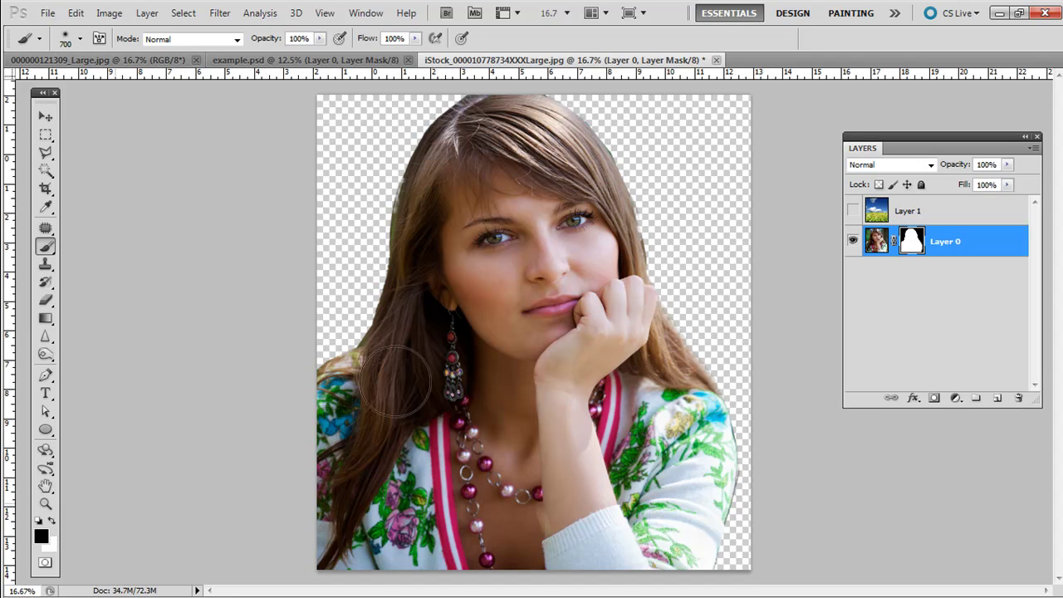
pyautogui.moveTo(366, 320); pyautogui.dragTo(490, 436)
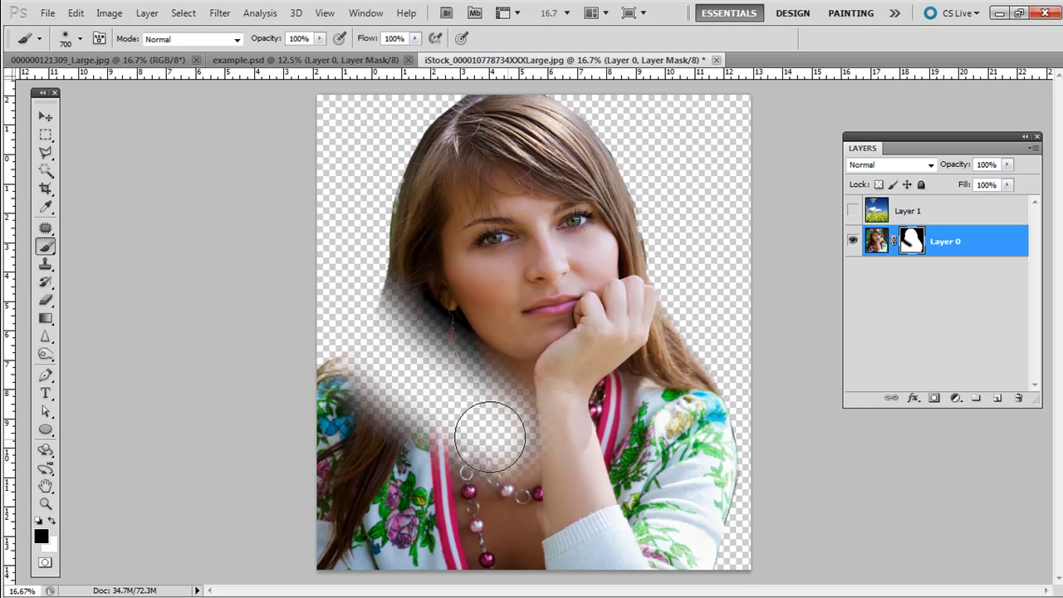
pyautogui.hotkey('ctrl', 'z')
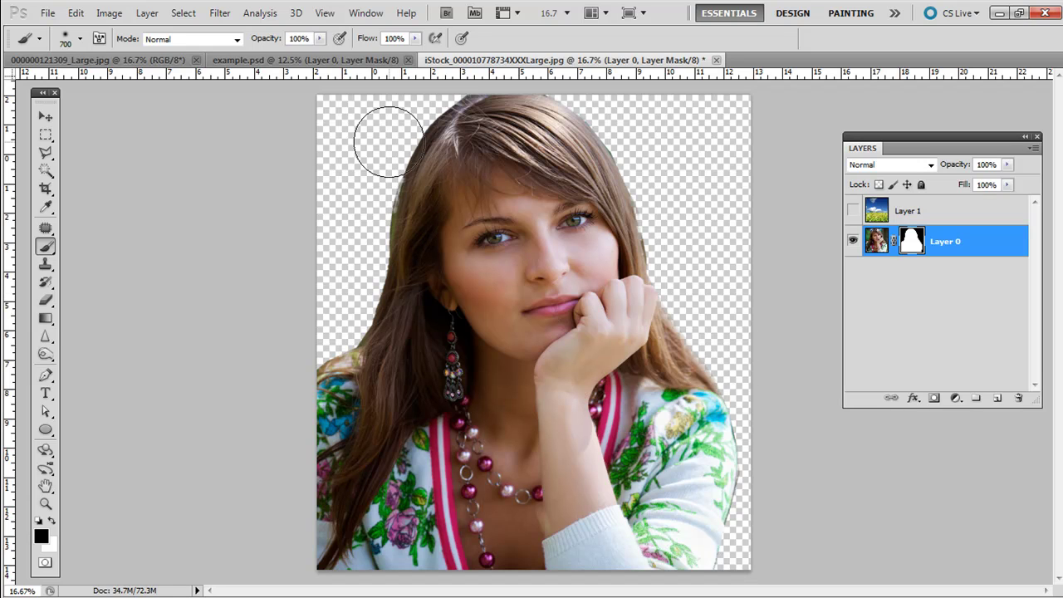
pyautogui.click(853, 211)
pyautogui.click(853, 211)
pyautogui.keyDown('ctrl'); pyautogui.click(876, 242); pyautogui.keyUp('ctrl')
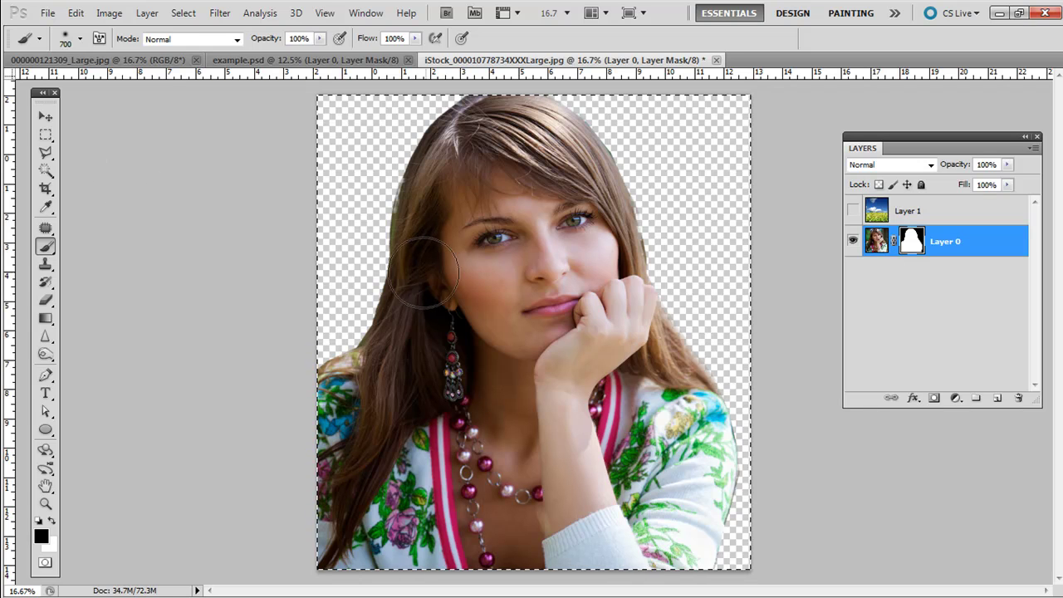
pyautogui.click(46, 134)
pyautogui.click(434, 179)
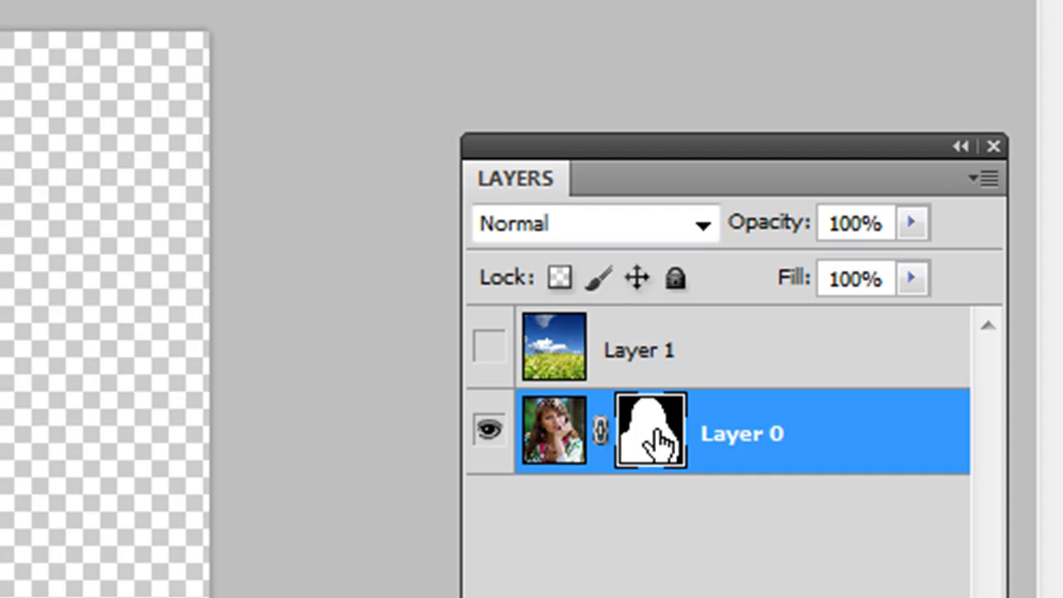
# Copy Layer 0's silhouette mask onto Layer 1, make Layer 1 visible, and place it below Layer 0
pyautogui.moveTo(657, 442); pyautogui.dragTo(671, 346)
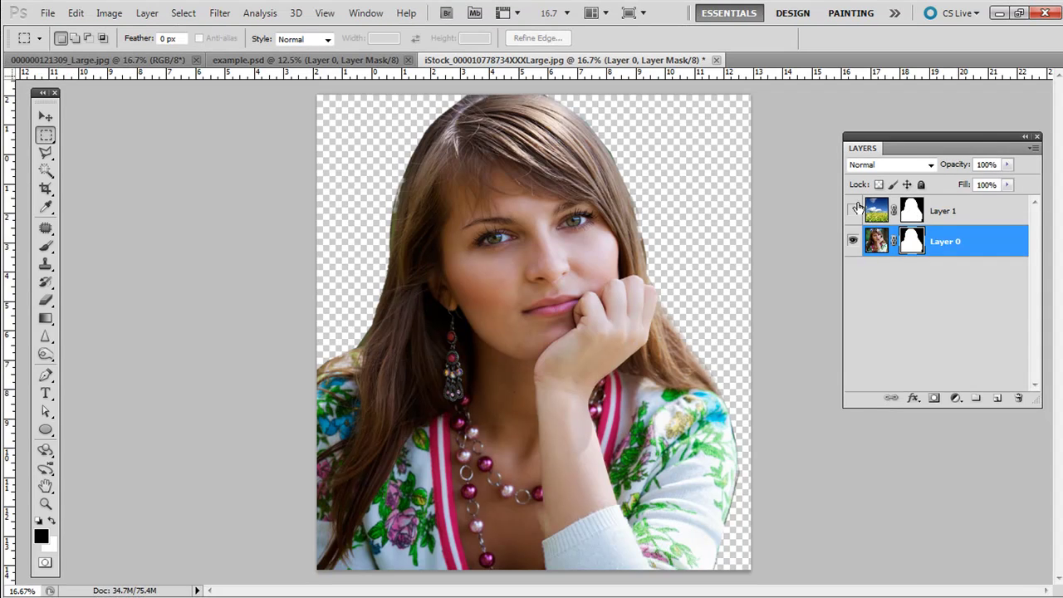
pyautogui.click(855, 209)
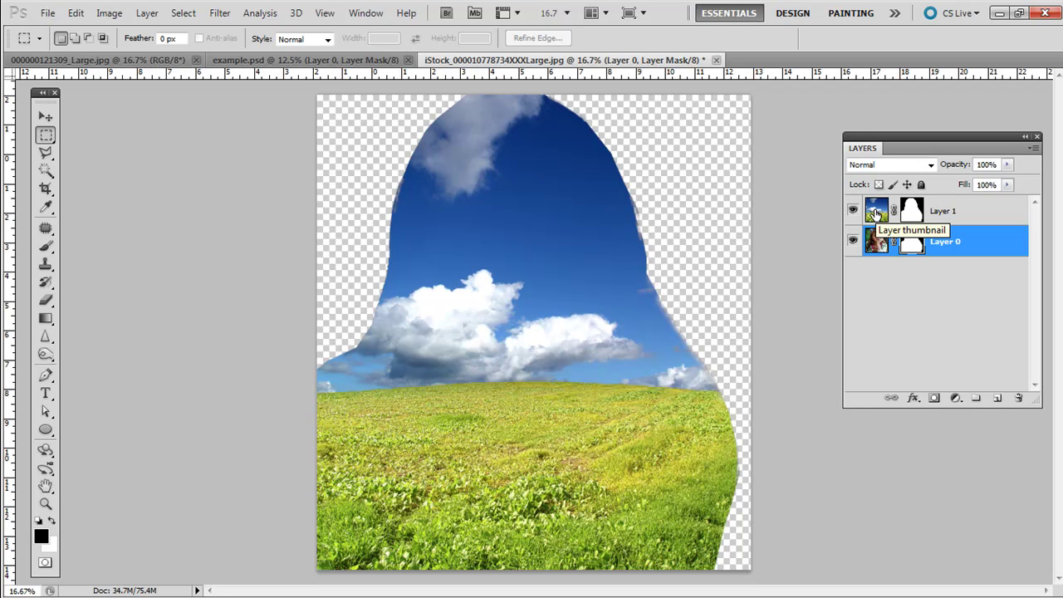
pyautogui.moveTo(875, 212); pyautogui.dragTo(881, 274)
pyautogui.click(877, 211)
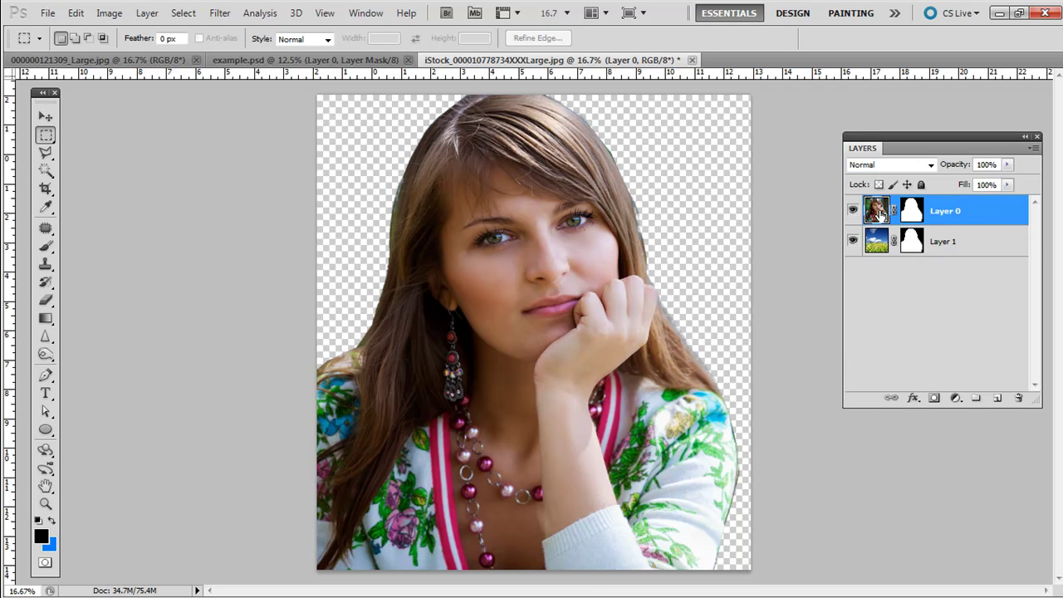
pyautogui.click(879, 241)
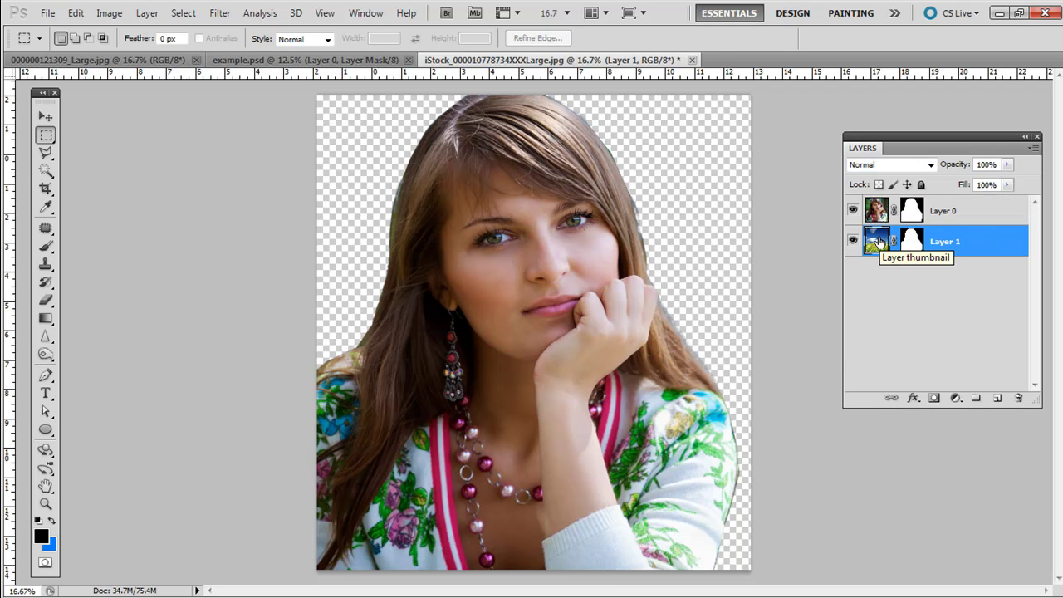
pyautogui.click(879, 210)
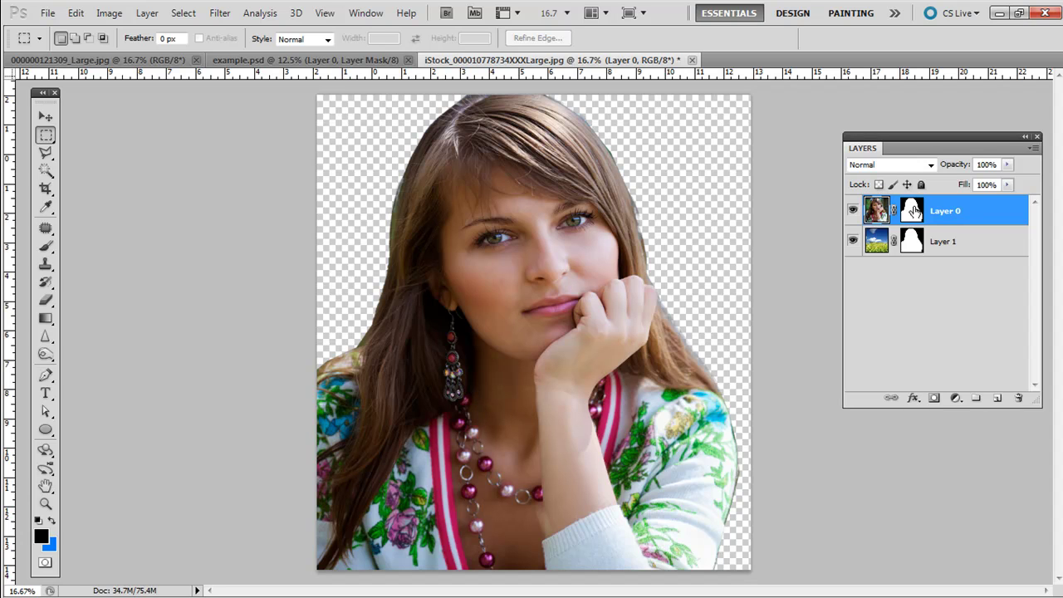
# Set Layer 0's blend mode to Lighten
pyautogui.click(896, 169)
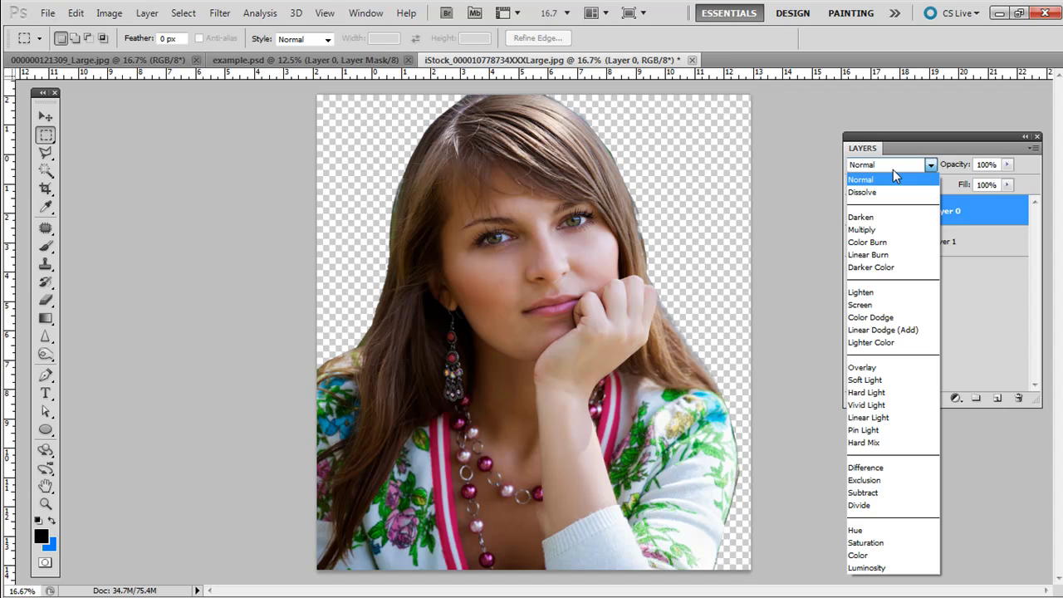
pyautogui.click(880, 298)
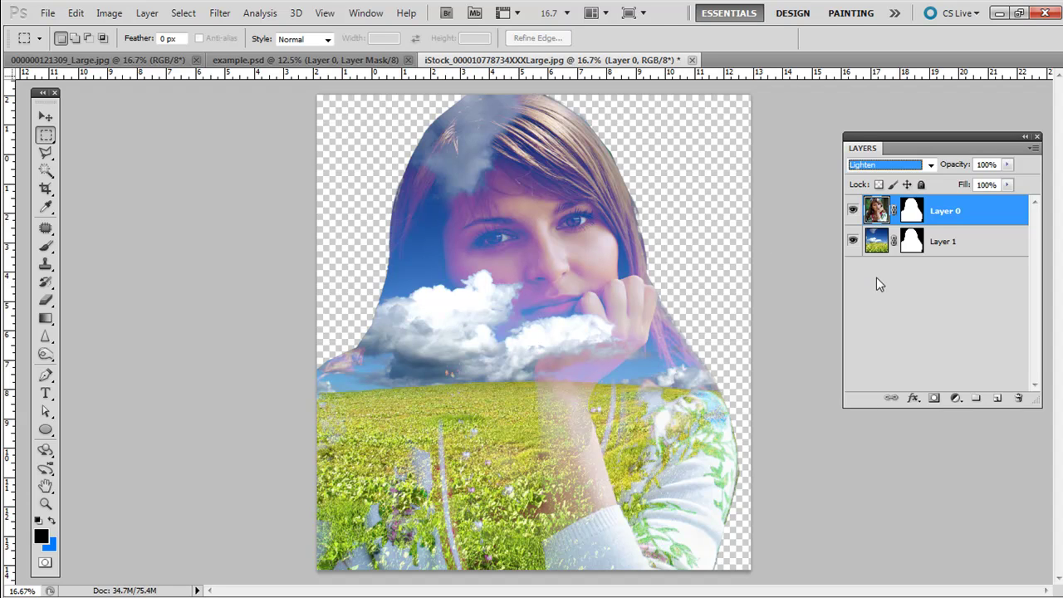
# Add a new layer at the bottom of the stack and set the foreground colour to white
pyautogui.click(997, 402)
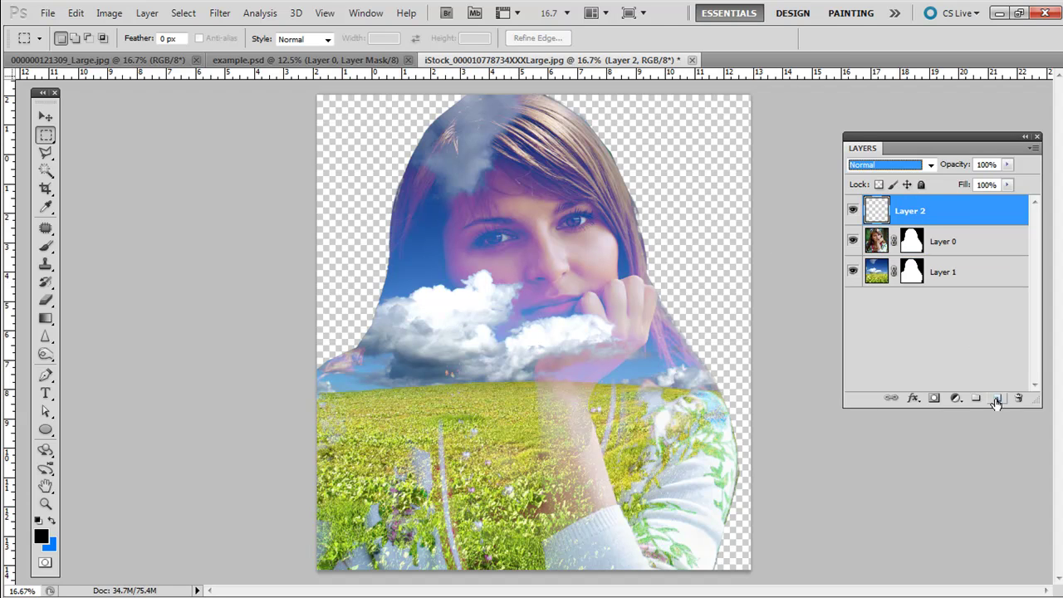
pyautogui.moveTo(889, 213); pyautogui.dragTo(891, 312)
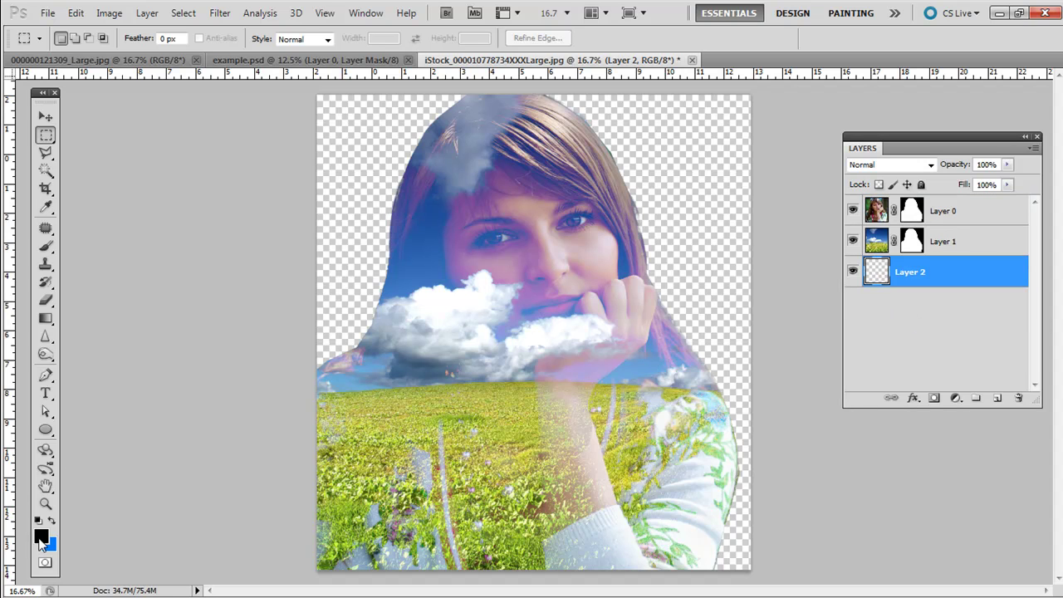
pyautogui.press('i')
pyautogui.click(41, 537)
pyautogui.click(330, 224)
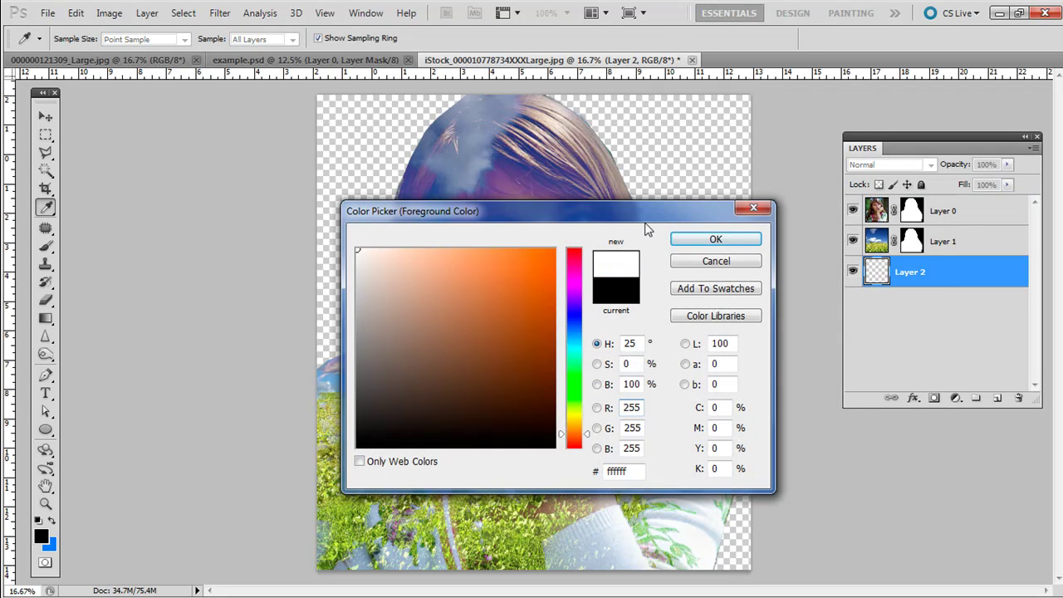
pyautogui.click(715, 239)
# Fill the bottom Layer 2 with white and reselect Layer 0
pyautogui.press('m')
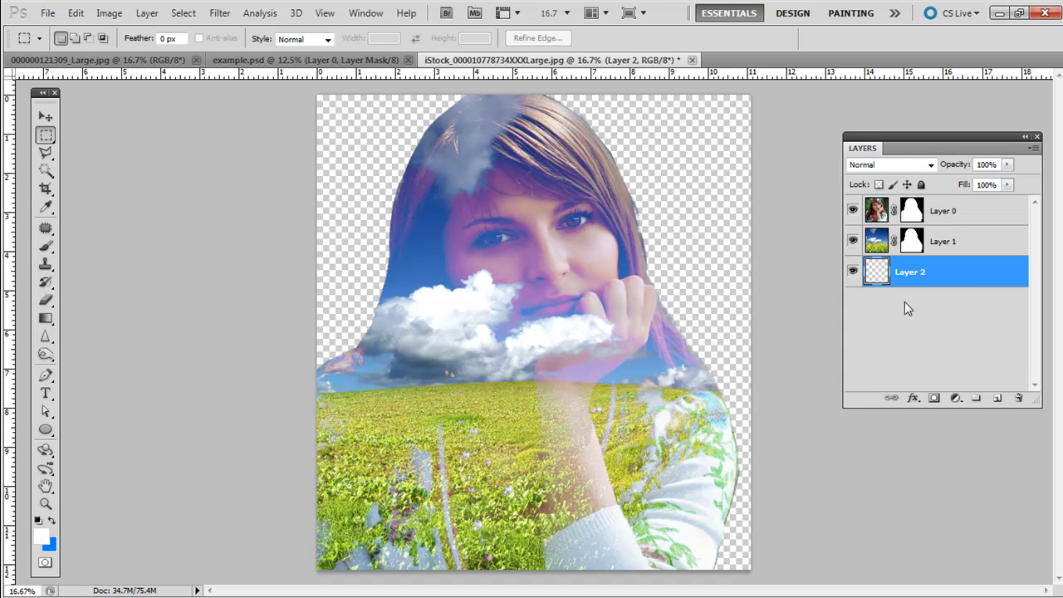
pyautogui.hotkey('alt', 'BackSpace')
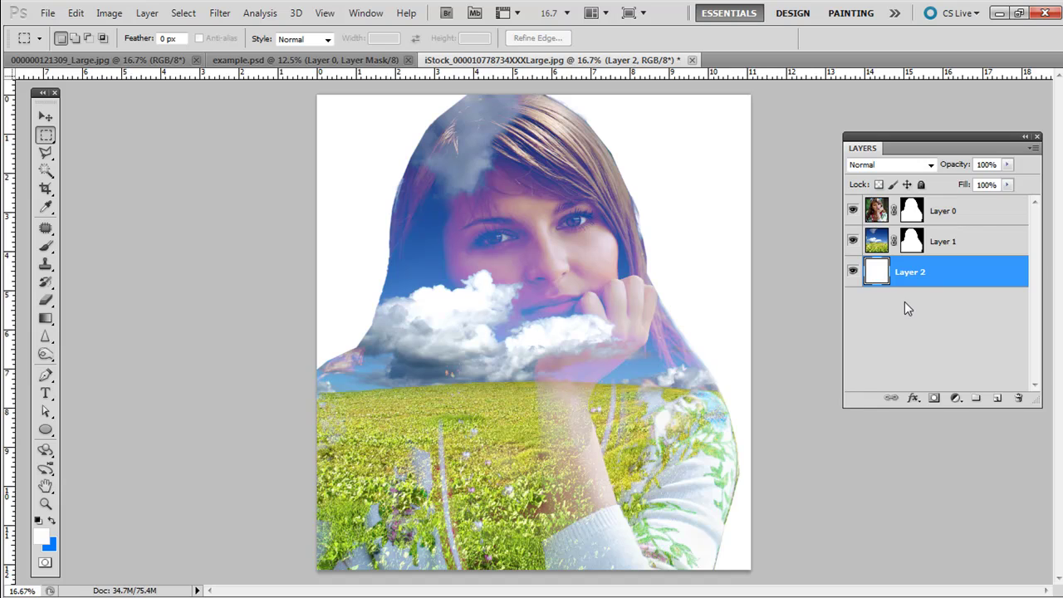
pyautogui.click(878, 210)
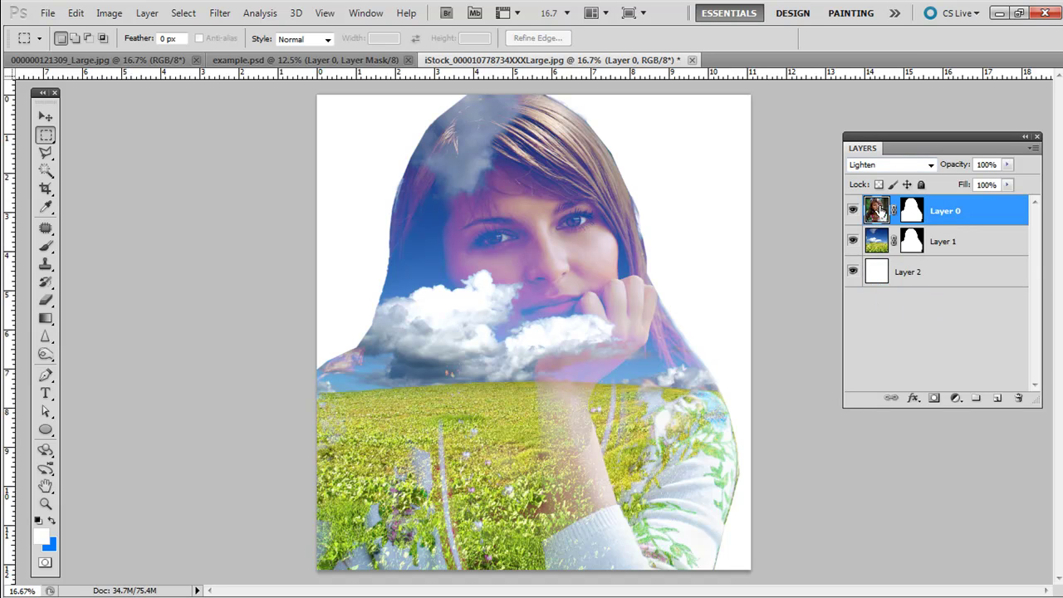
# Blend Layer 0 in Overlay and try opacity on Layers 0 and 1, keeping both at 100%
pyautogui.click(880, 168)
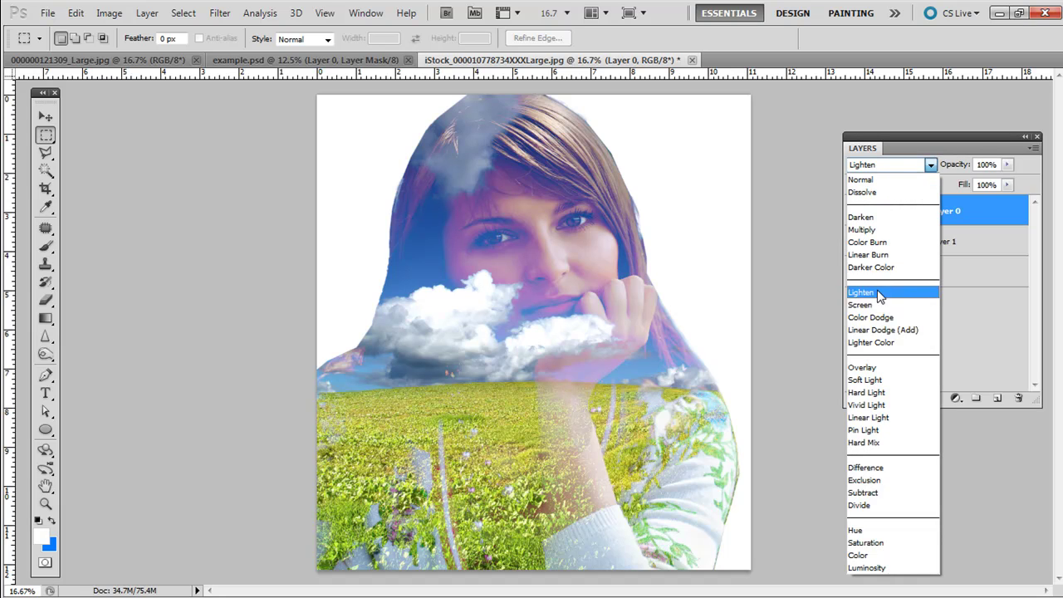
pyautogui.click(868, 368)
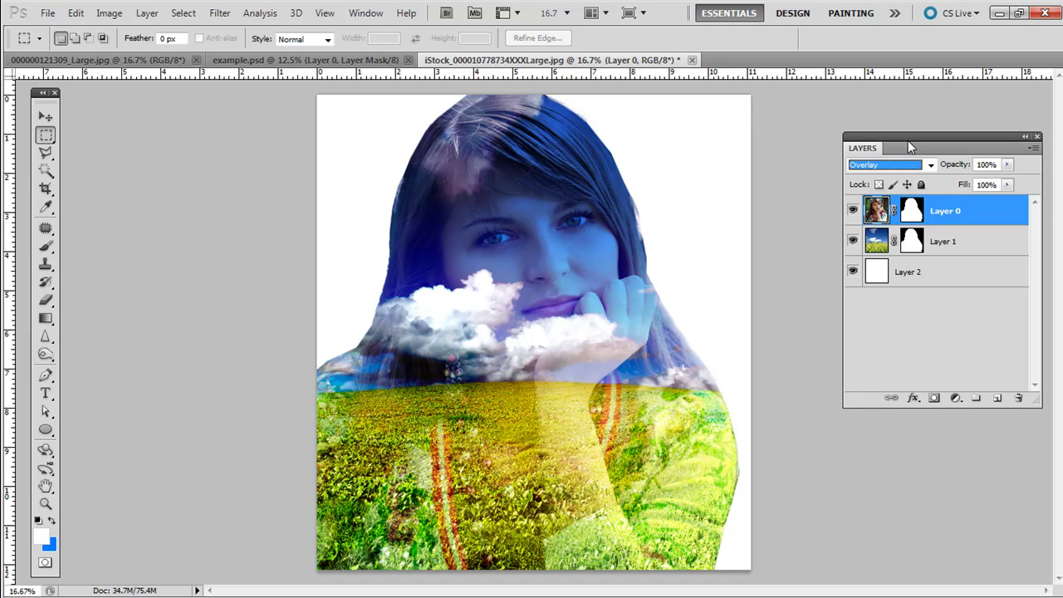
pyautogui.click(1007, 165)
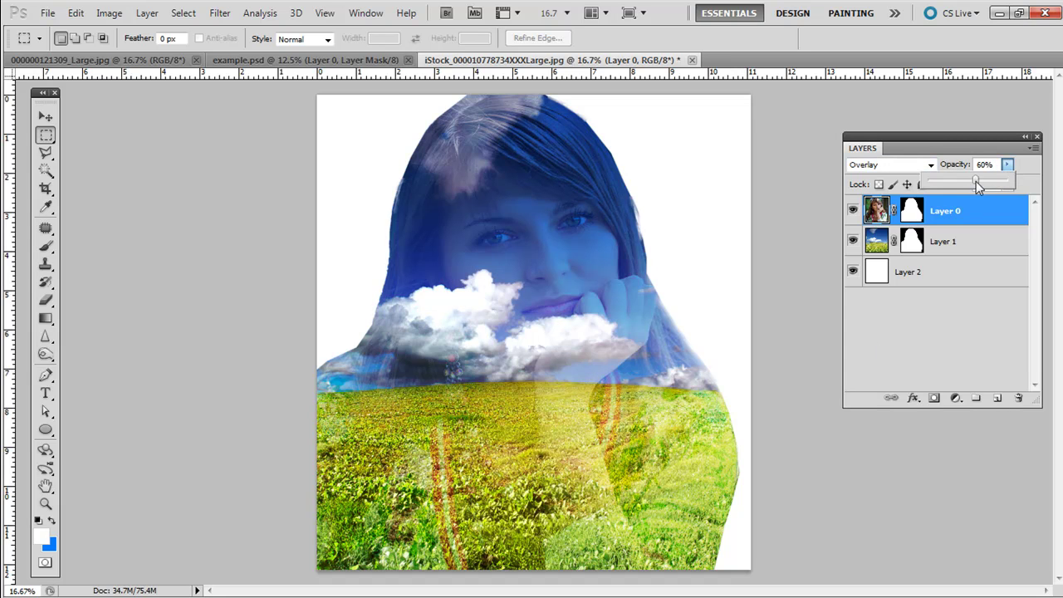
pyautogui.moveTo(976, 181); pyautogui.dragTo(1010, 182)
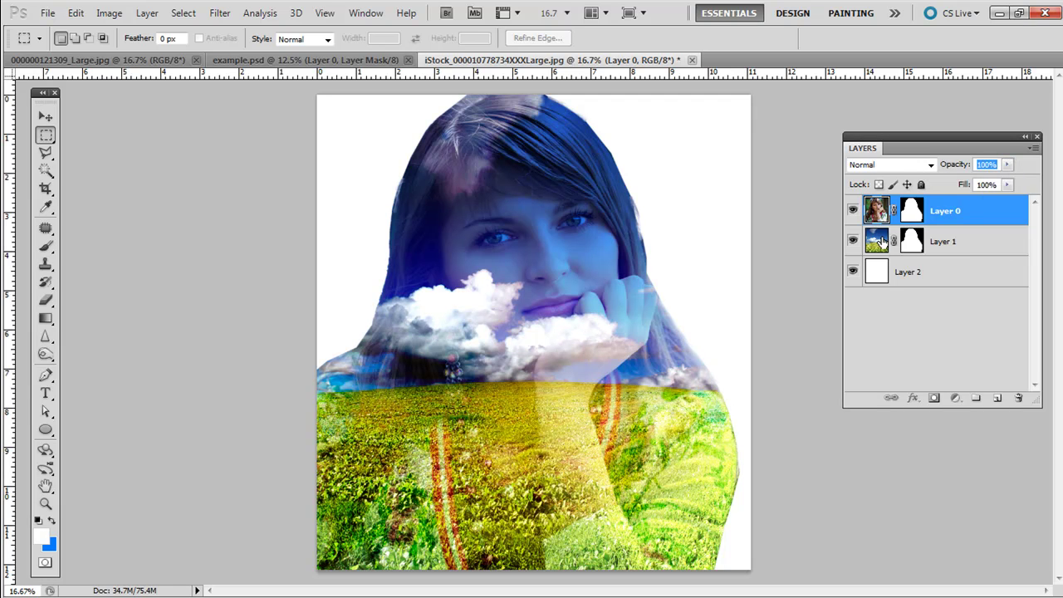
pyautogui.click(882, 241)
pyautogui.click(1005, 167)
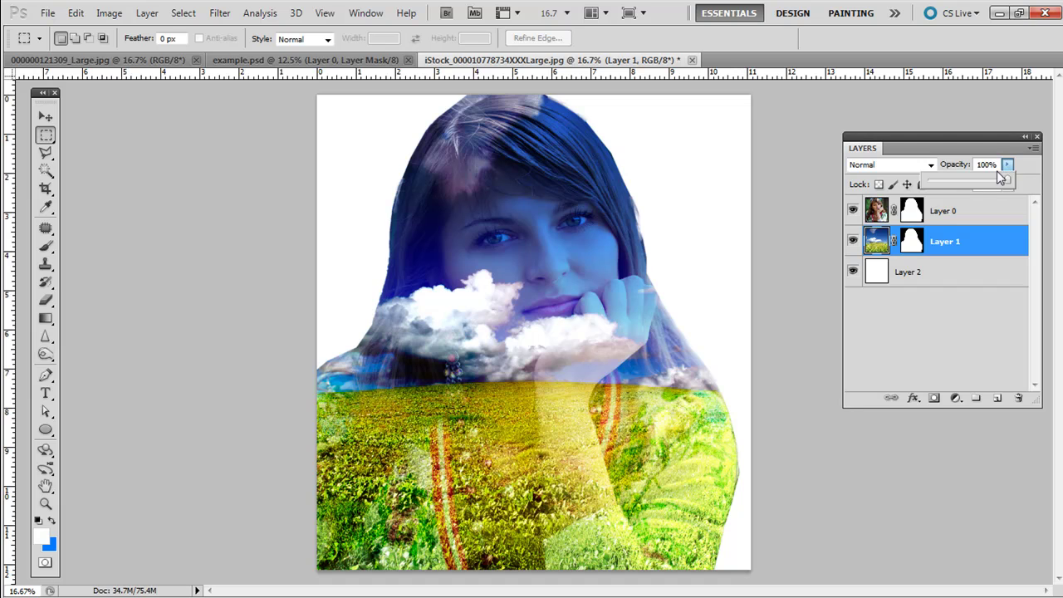
pyautogui.moveTo(1006, 178)
pyautogui.mouseDown()
pyautogui.moveTo(956, 182)
pyautogui.moveTo(1015, 182)
pyautogui.mouseUp()
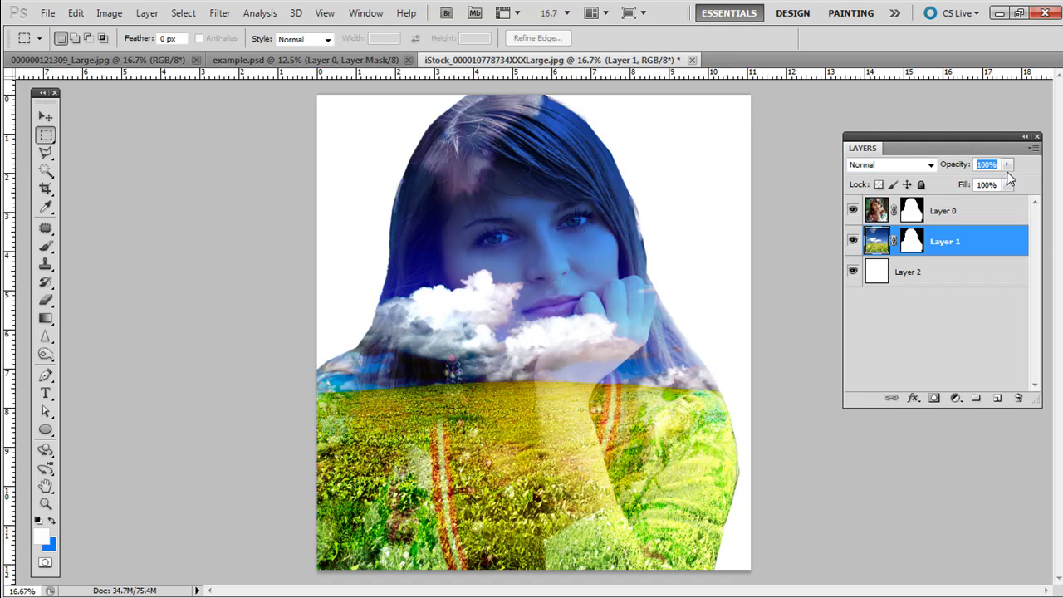
# Switch Layer 0's blend mode back to Lighten
pyautogui.click(876, 213)
pyautogui.click(882, 166)
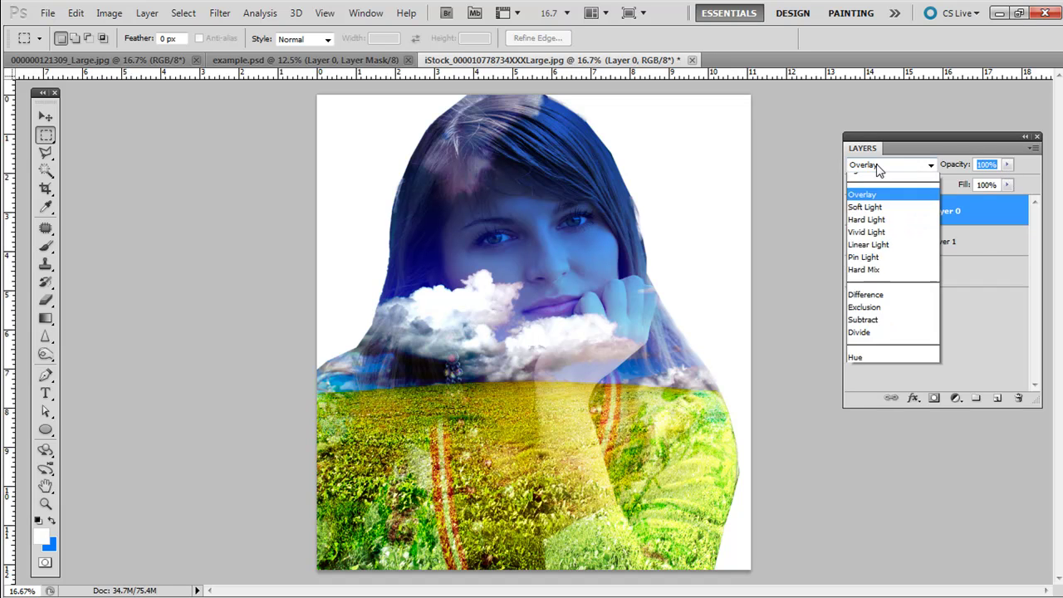
pyautogui.click(882, 297)
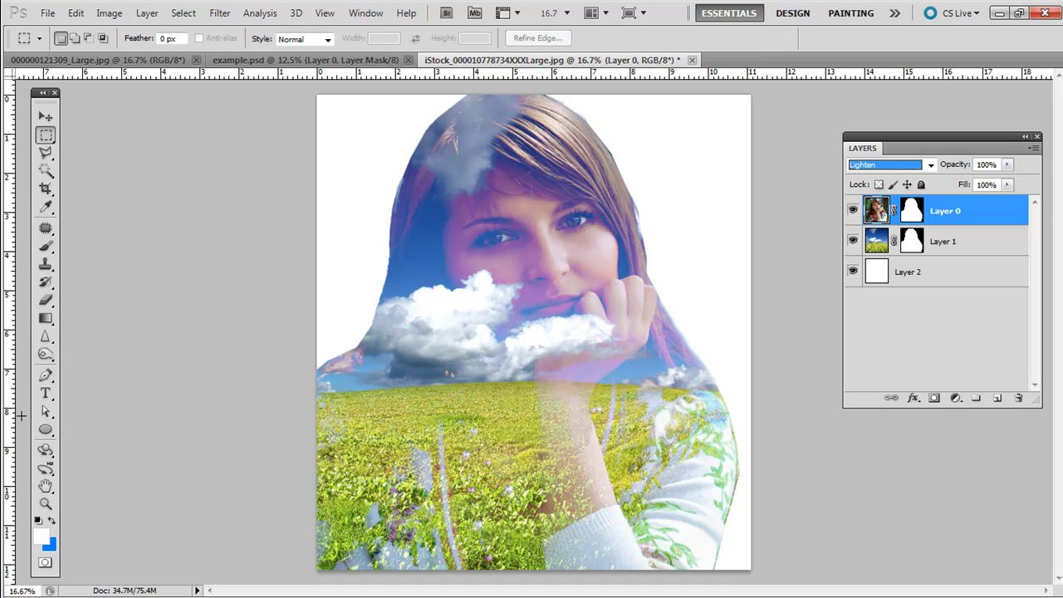
# Set the foreground colour to black (#000000)
pyautogui.click(41, 529)
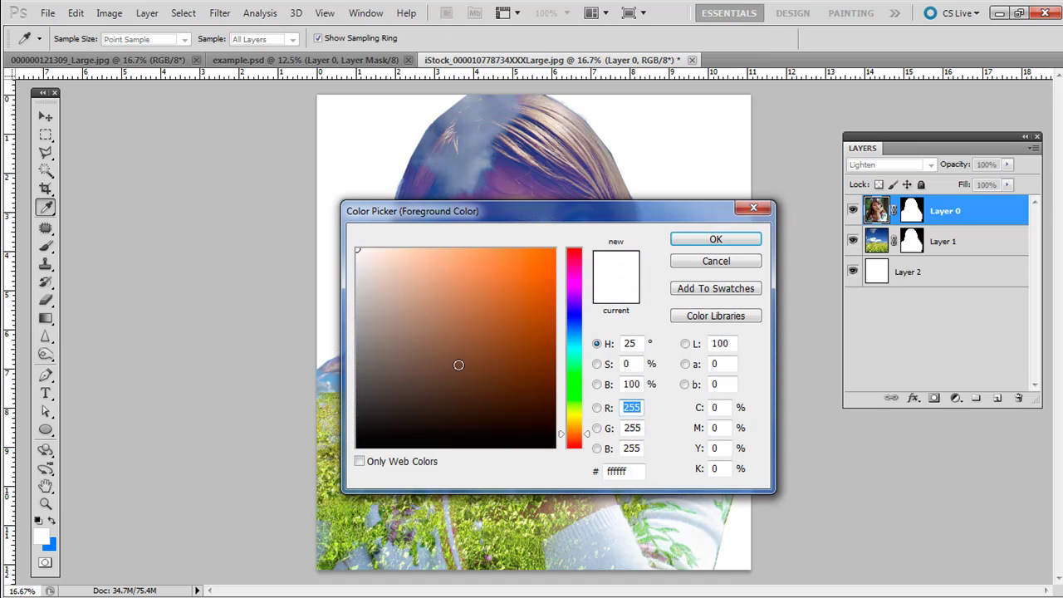
pyautogui.moveTo(458, 365); pyautogui.dragTo(308, 551)
pyautogui.click(730, 240)
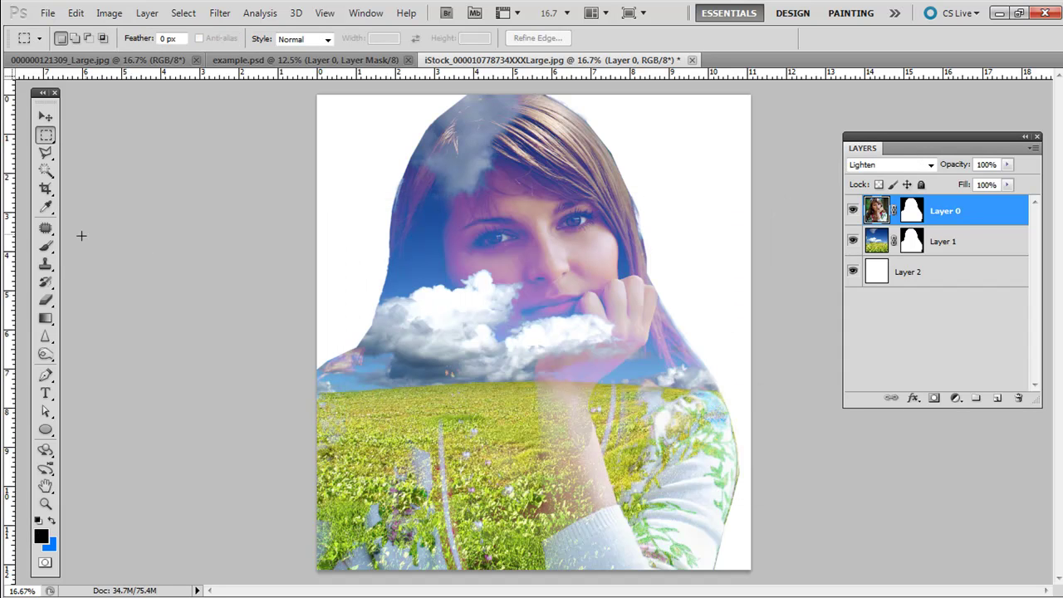
# Brush black onto Layer 0's mask across the top of the head, undoing a stray image stroke
pyautogui.click(46, 246)
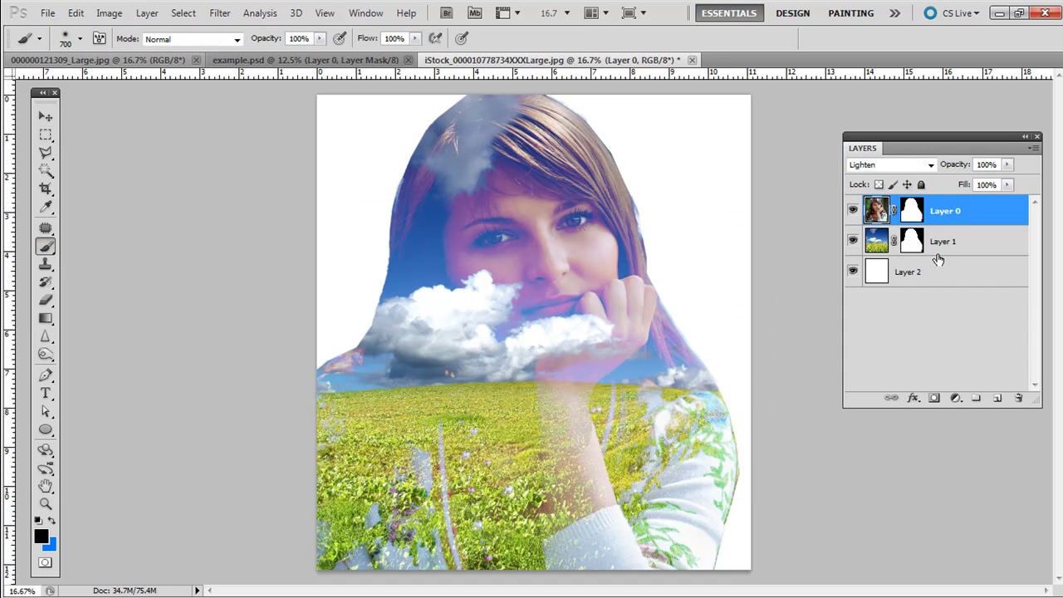
pyautogui.click(909, 212)
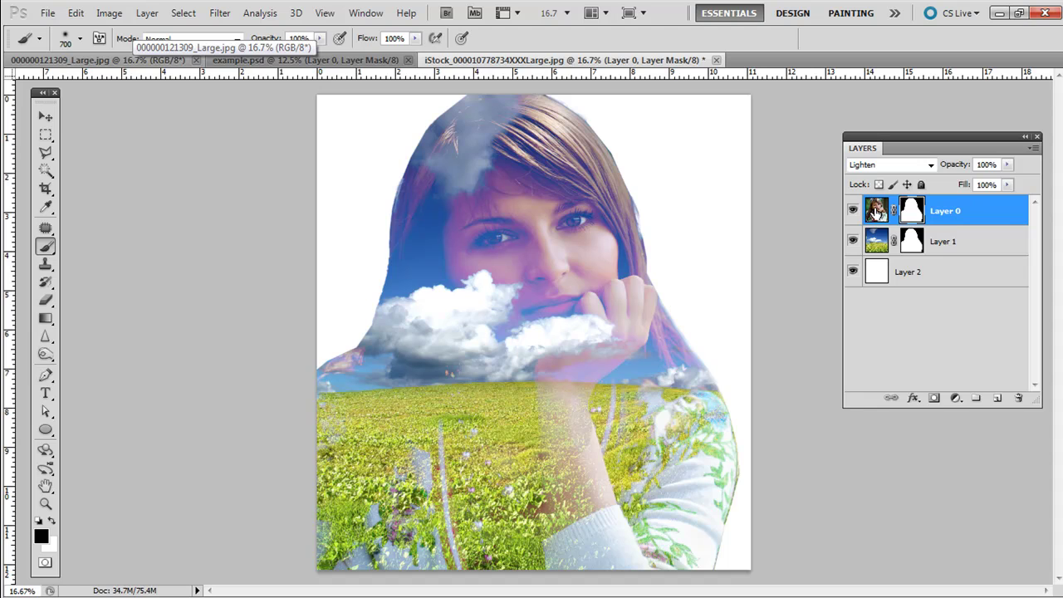
pyautogui.click(876, 210)
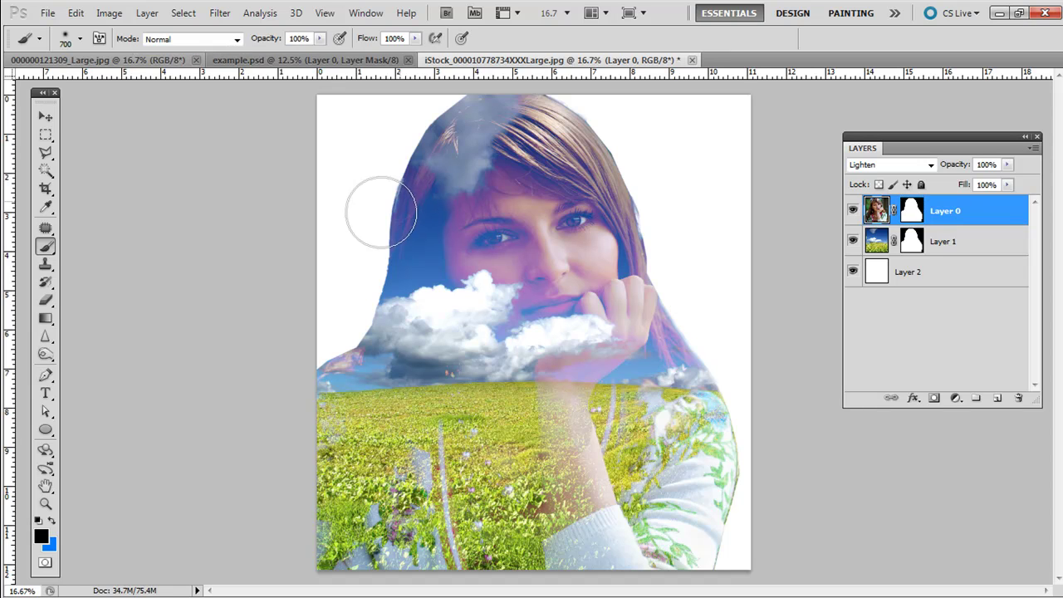
pyautogui.moveTo(381, 213)
pyautogui.mouseDown()
pyautogui.moveTo(575, 136)
pyautogui.moveTo(645, 162)
pyautogui.moveTo(656, 187)
pyautogui.mouseUp()
pyautogui.hotkey('ctrl', 'z')
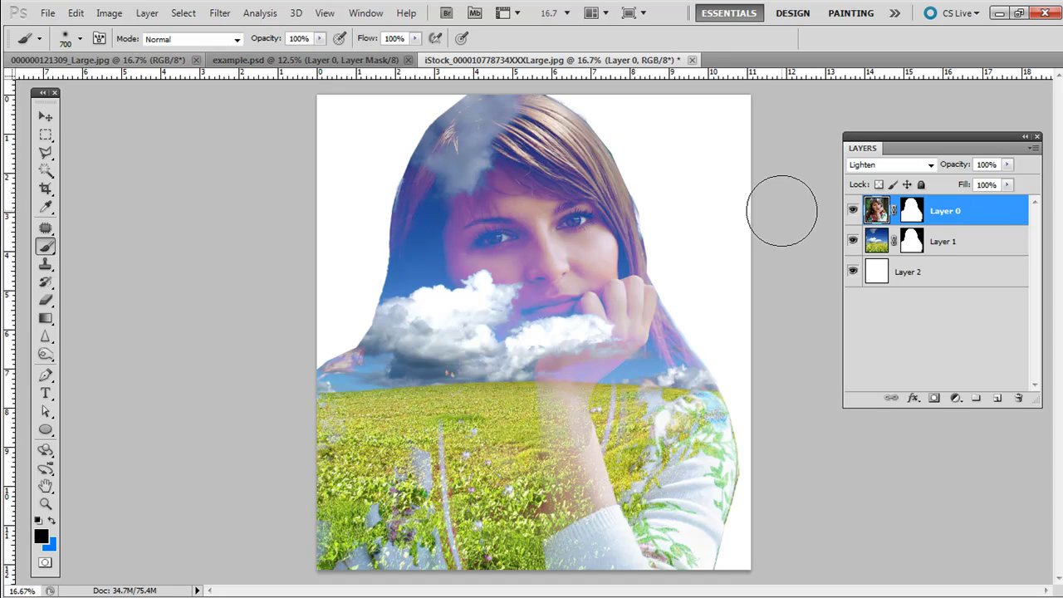
pyautogui.click(911, 213)
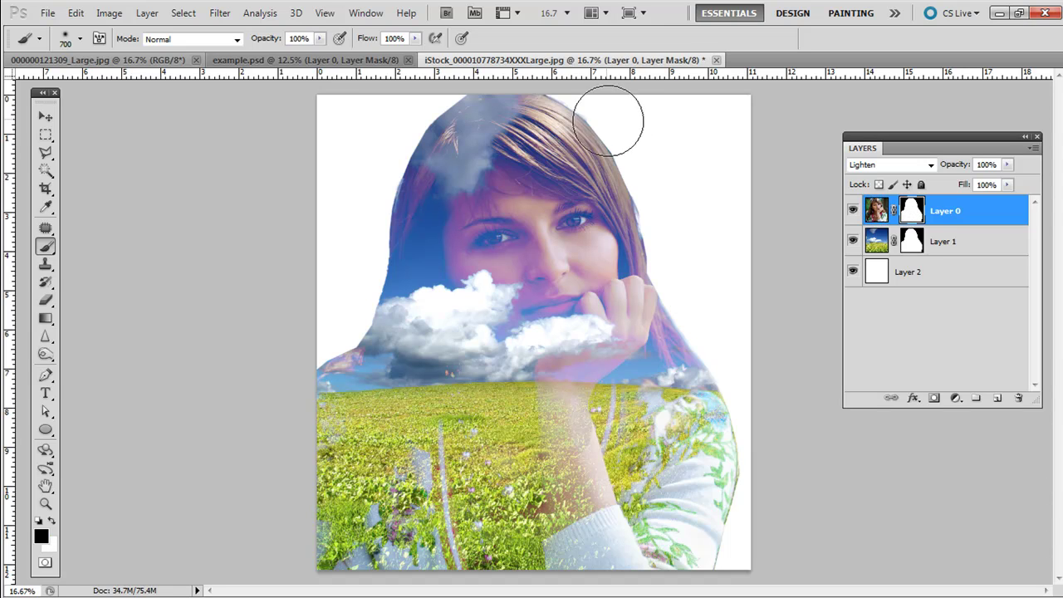
pyautogui.moveTo(689, 188)
pyautogui.mouseDown()
pyautogui.moveTo(612, 119)
pyautogui.moveTo(570, 53)
pyautogui.moveTo(508, 98)
pyautogui.mouseUp()
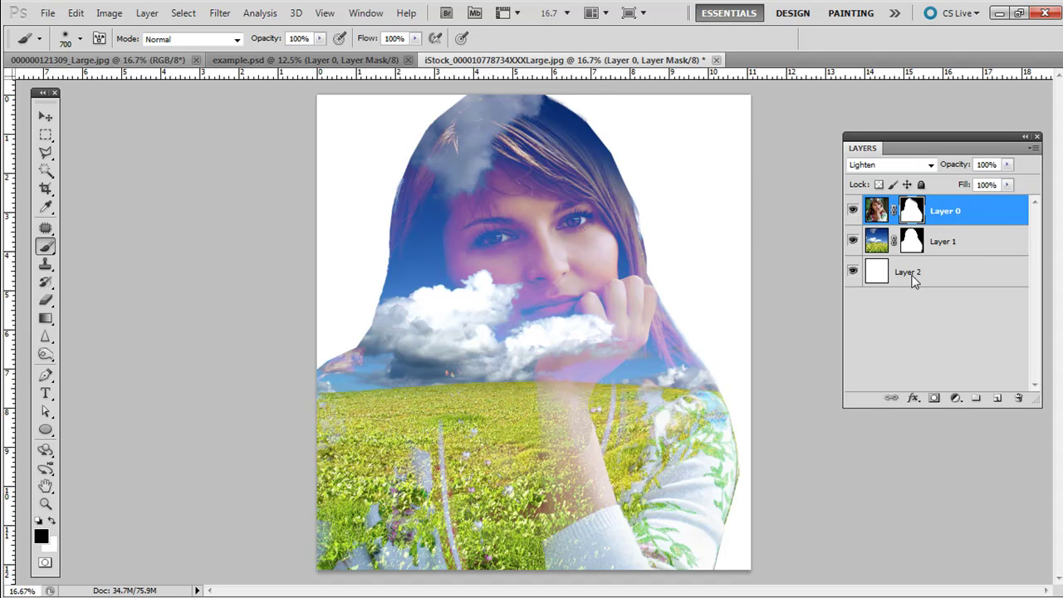
# Paint soft black on Layer 1's mask along the crown and upper-right edge of the head
pyautogui.click(911, 247)
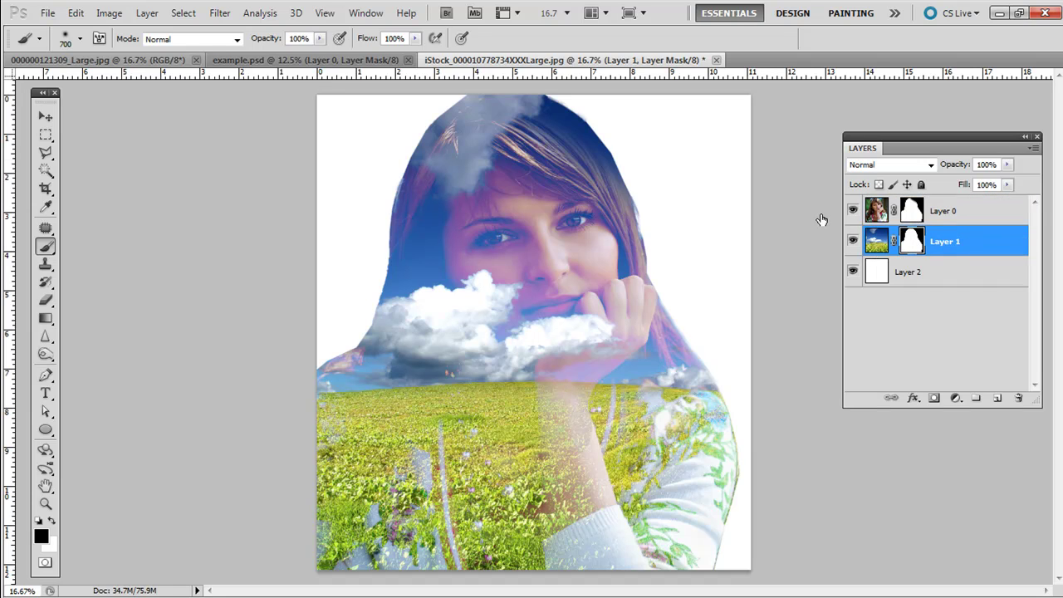
pyautogui.moveTo(632, 146)
pyautogui.mouseDown()
pyautogui.moveTo(486, 65)
pyautogui.moveTo(451, 42)
pyautogui.mouseUp()
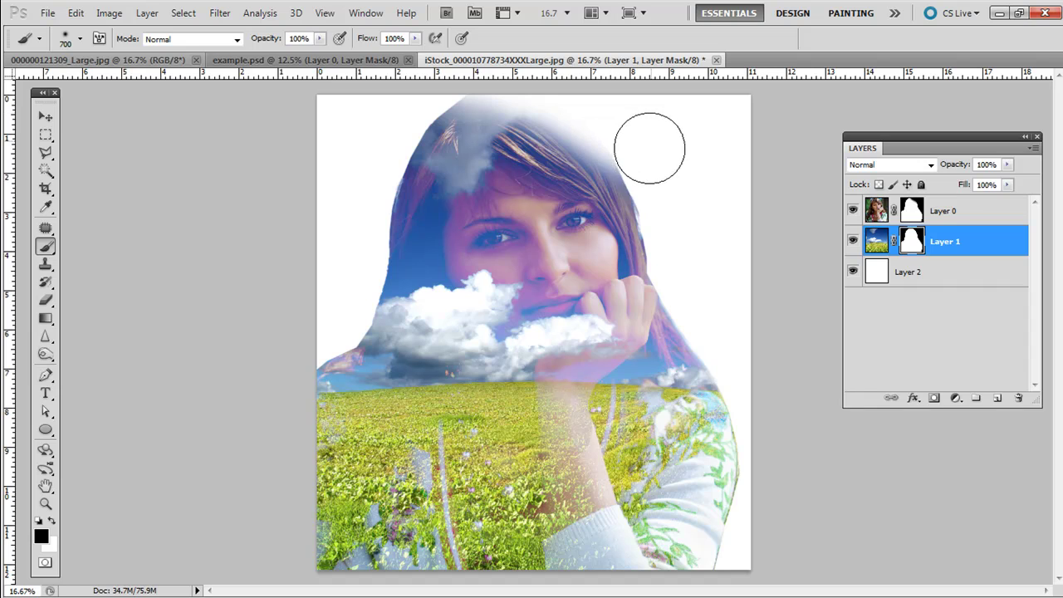
pyautogui.moveTo(678, 202)
pyautogui.mouseDown()
pyautogui.moveTo(655, 190)
pyautogui.moveTo(634, 135)
pyautogui.mouseUp()
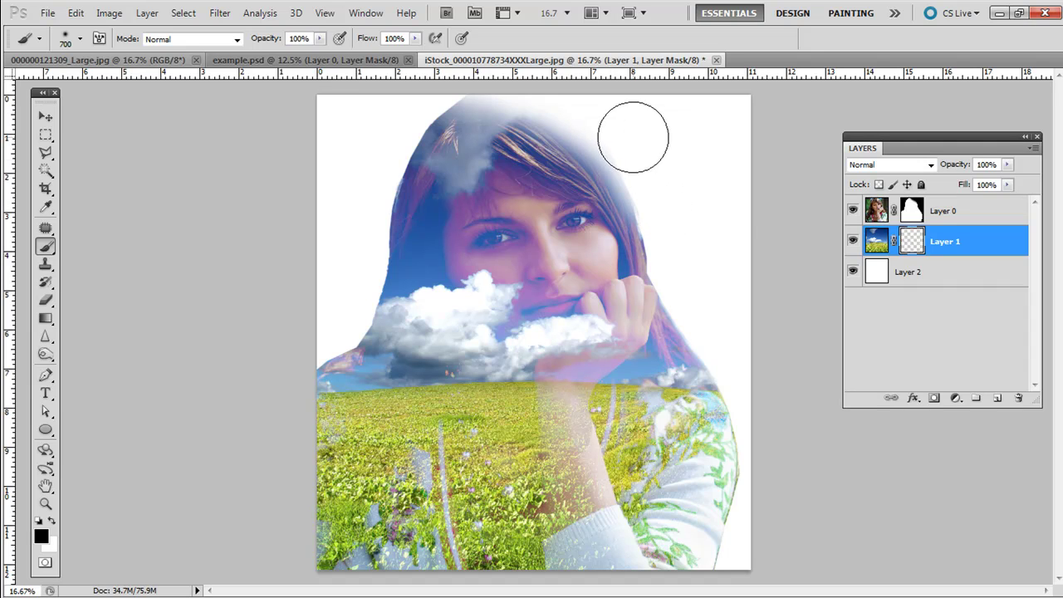
pyautogui.click(914, 213)
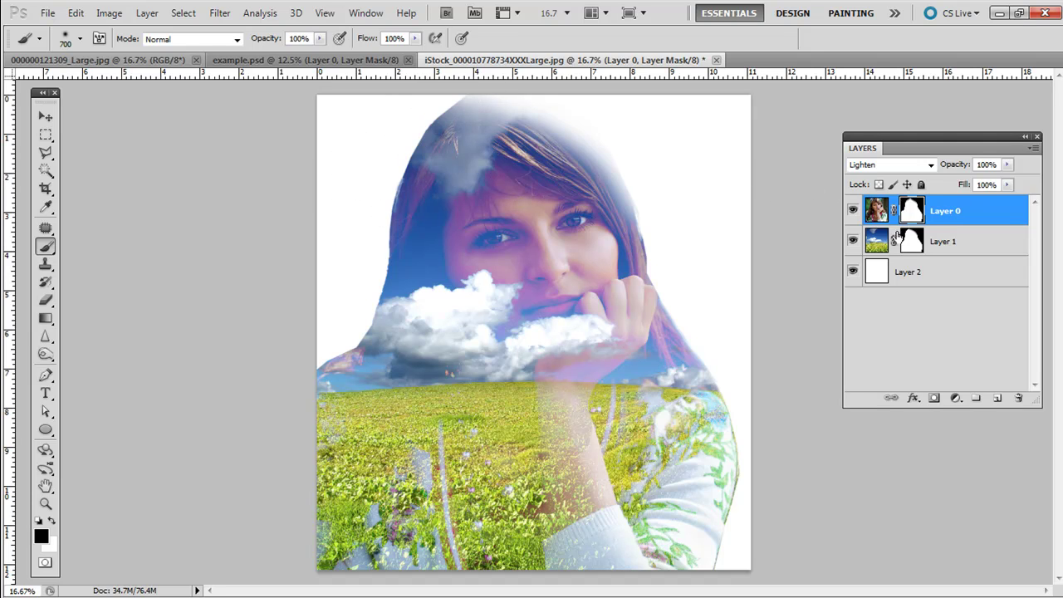
pyautogui.click(910, 241)
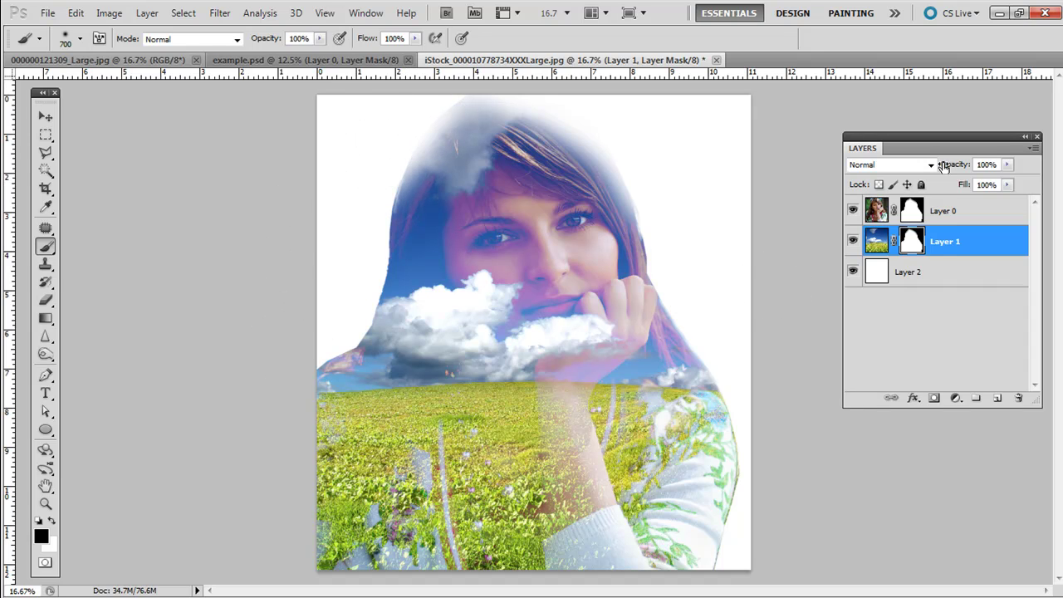
# Change Layer 0's blend mode from Lighten to Overlay
pyautogui.click(882, 217)
pyautogui.click(892, 166)
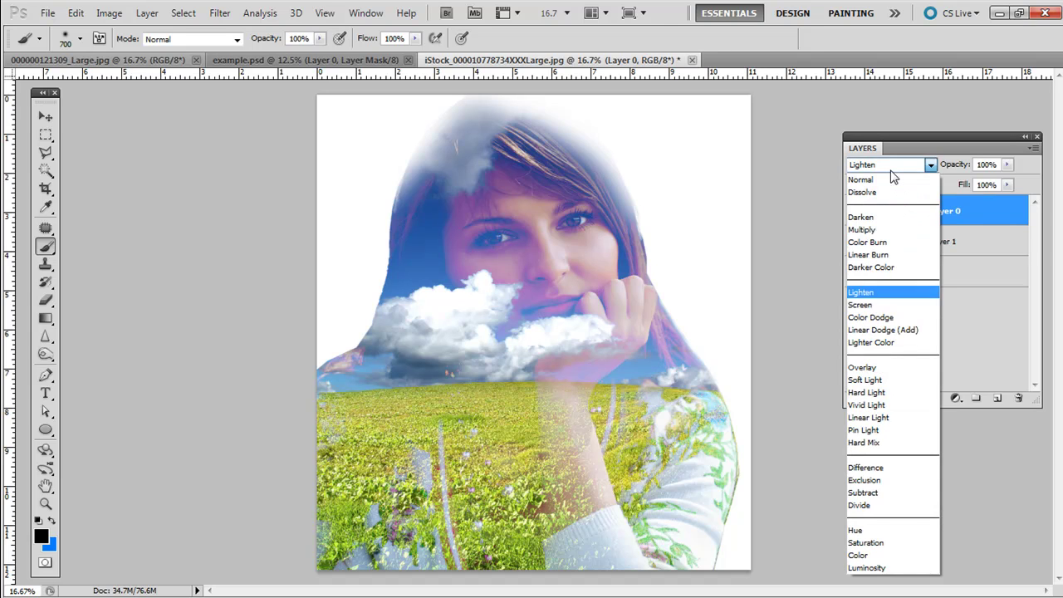
pyautogui.click(872, 367)
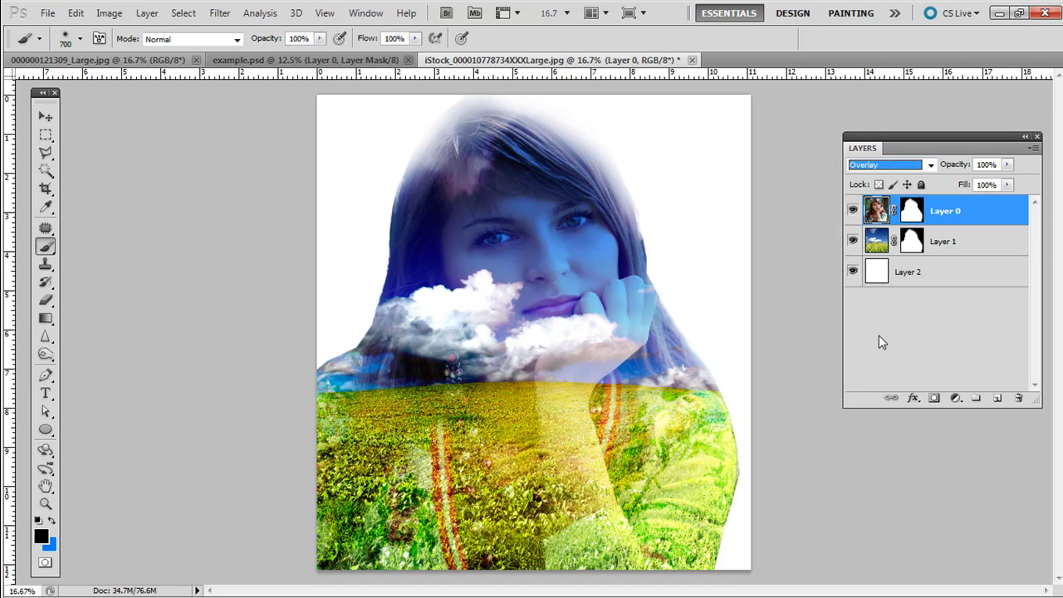